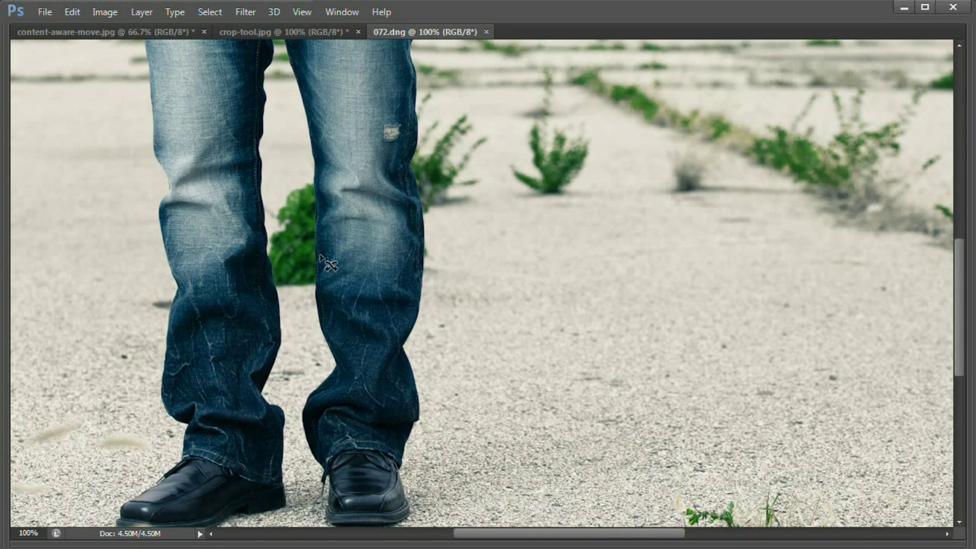
- Switch to content-aware-move.jpg, show the whole photo with all panels, and activate the Content-Aware Move Tool
{"action": "left_click", "coordinate": [124, 30]}
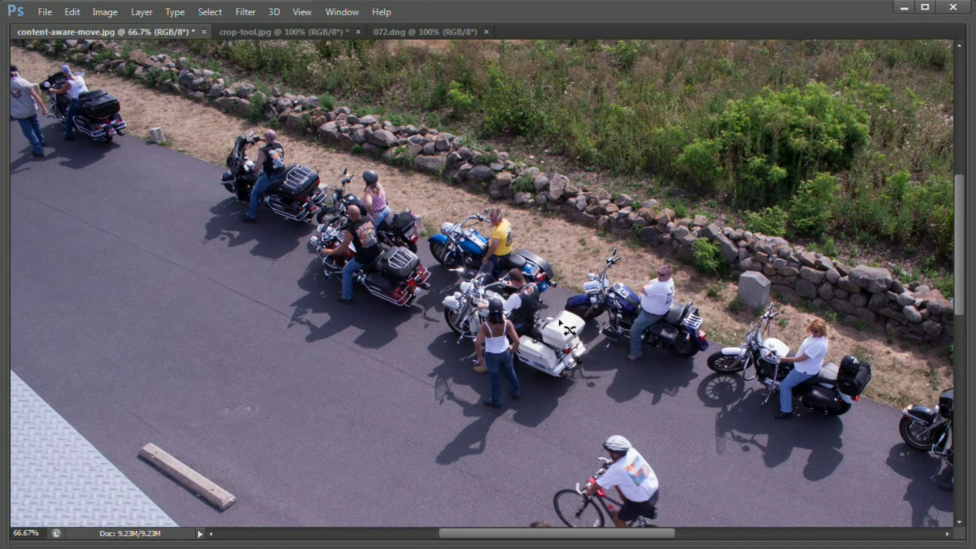
{"action": "key", "text": "Tab"}
{"action": "left_click_drag", "start_coordinate": [610, 361], "coordinate": [508, 125]}
{"action": "left_click_drag", "start_coordinate": [580, 376], "coordinate": [480, 286]}
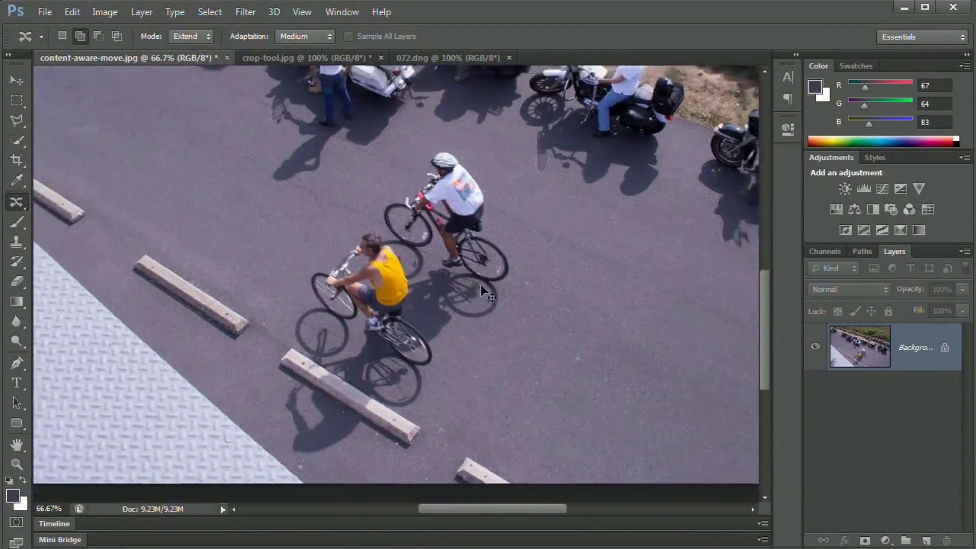
{"action": "key", "text": "ctrl+minus"}
{"action": "key", "text": "ctrl+minus"}
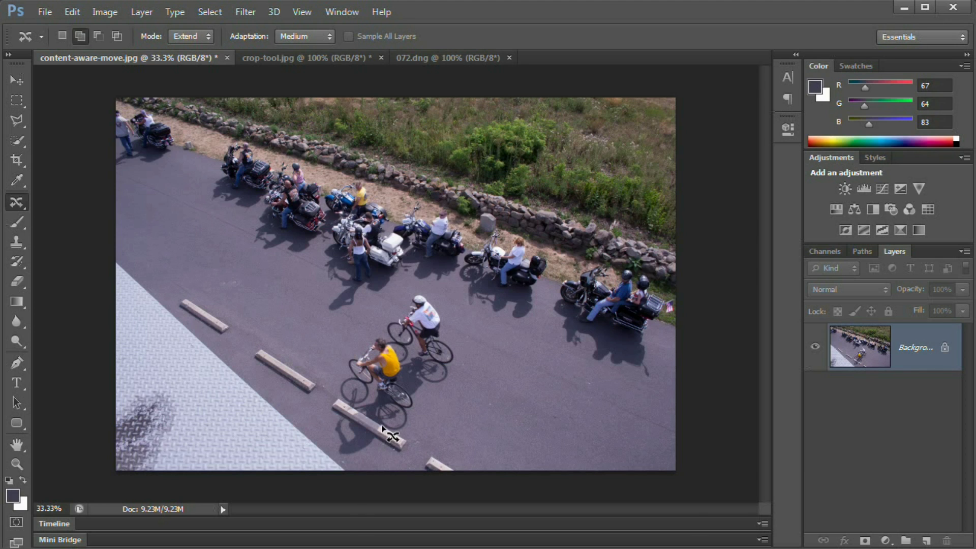
{"action": "left_click", "coordinate": [20, 202]}
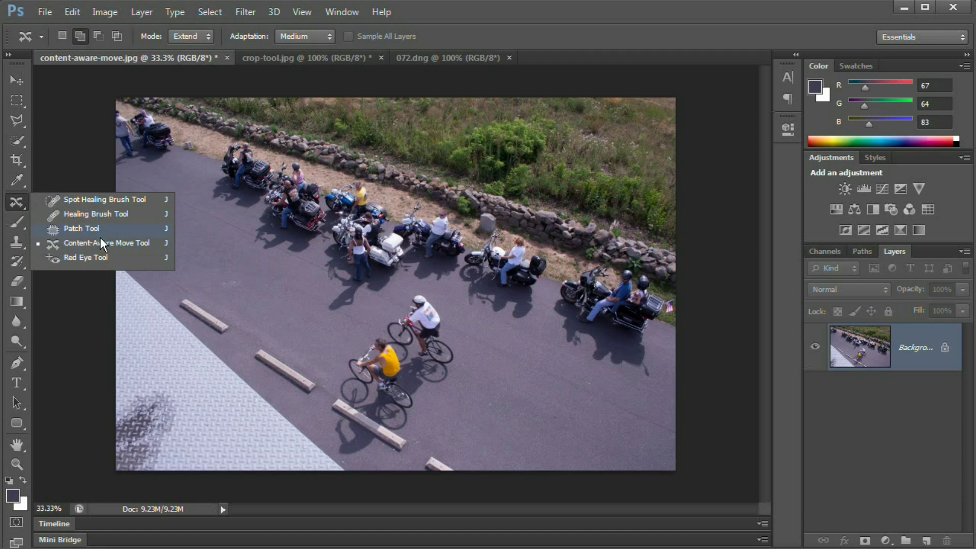
{"action": "left_click", "coordinate": [128, 243]}
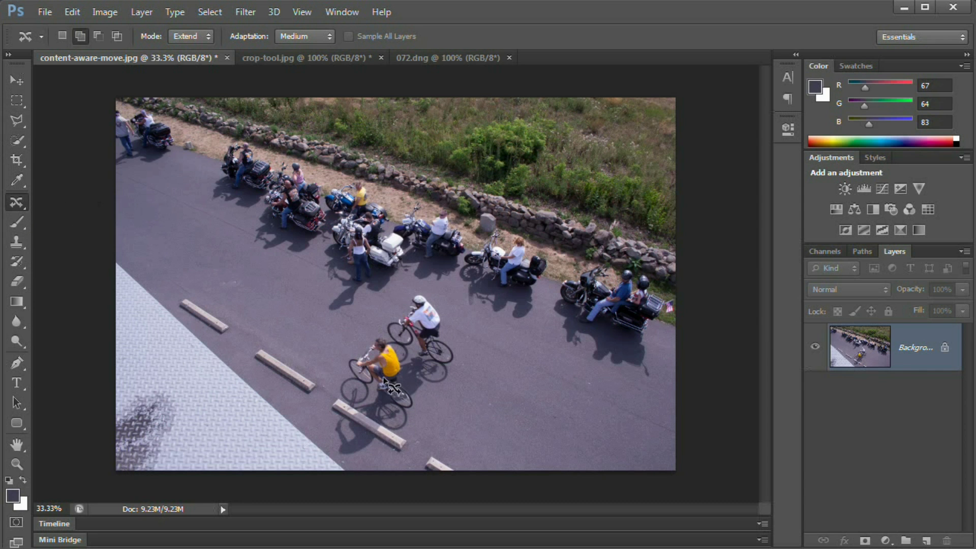
- Draw a loose freehand selection around the two cyclists, including their bicycles and shadows
{"action": "key", "text": "ctrl+1"}
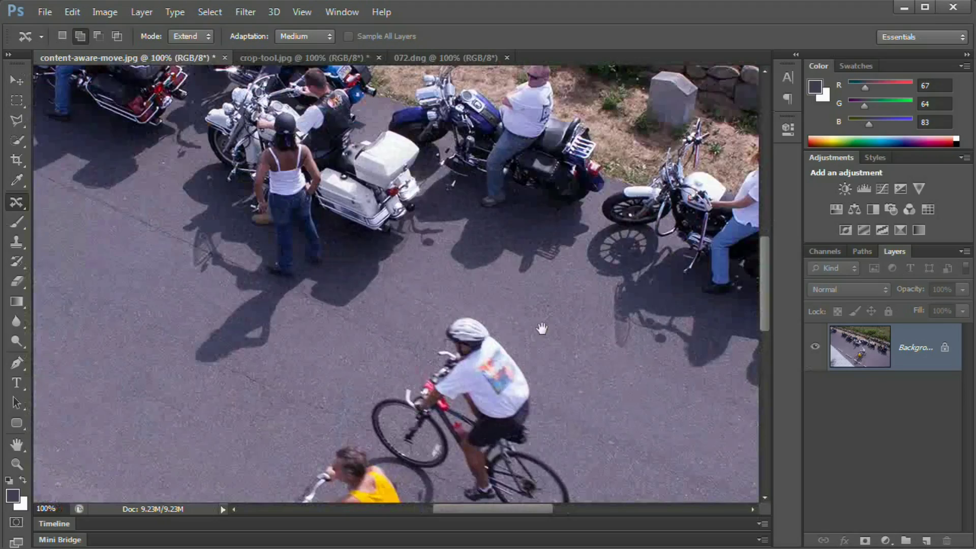
{"action": "left_click_drag", "start_coordinate": [542, 329], "coordinate": [526, 161]}
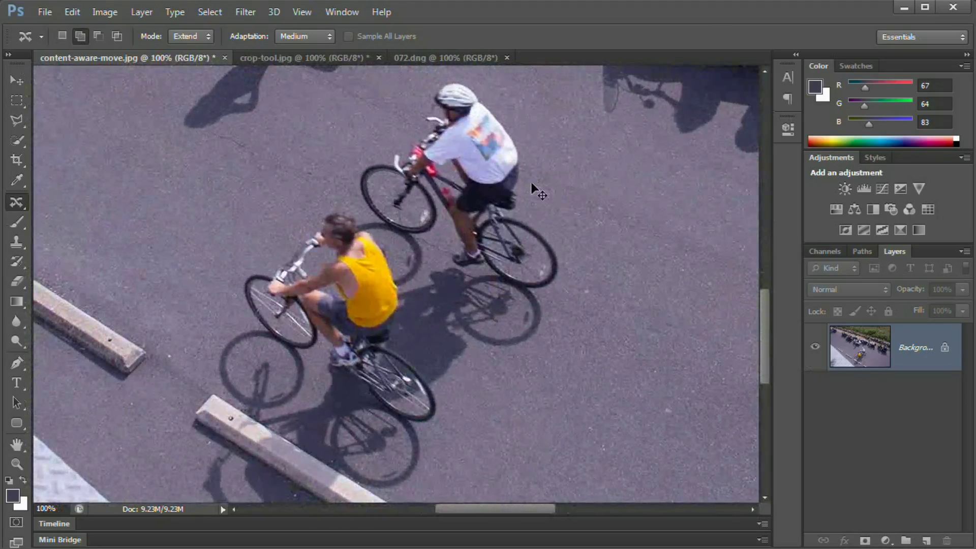
{"action": "key", "text": "ctrl+minus"}
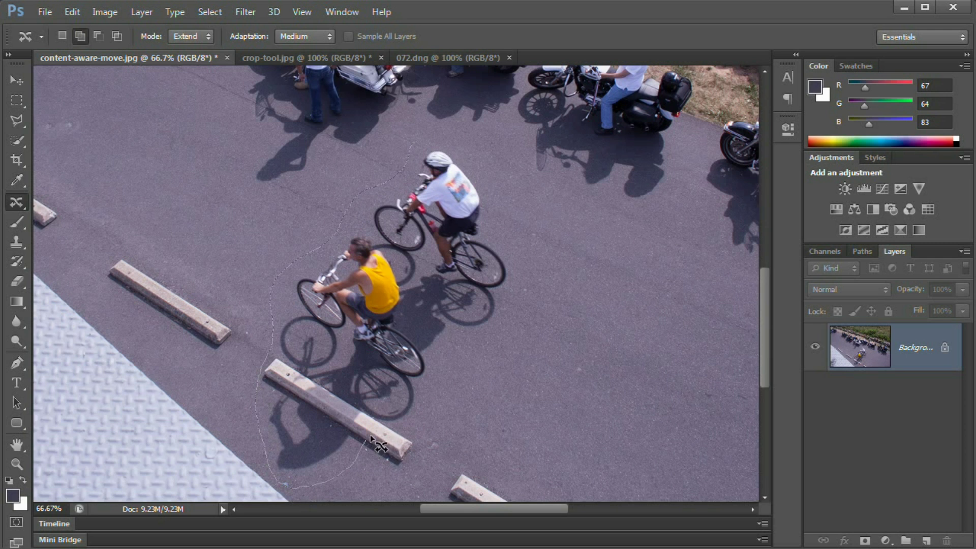
{"action": "mouse_move", "coordinate": [416, 419]}
{"action": "left_mouse_down"}
{"action": "mouse_move", "coordinate": [443, 351]}
{"action": "mouse_move", "coordinate": [489, 333]}
{"action": "mouse_move", "coordinate": [509, 312]}
{"action": "mouse_move", "coordinate": [516, 255]}
{"action": "left_mouse_up"}
{"action": "left_click_drag", "start_coordinate": [452, 146], "coordinate": [414, 143]}
{"action": "mouse_move", "coordinate": [473, 318]}
{"action": "left_mouse_down"}
{"action": "mouse_move", "coordinate": [459, 289]}
{"action": "mouse_move", "coordinate": [471, 362]}
{"action": "left_mouse_up"}
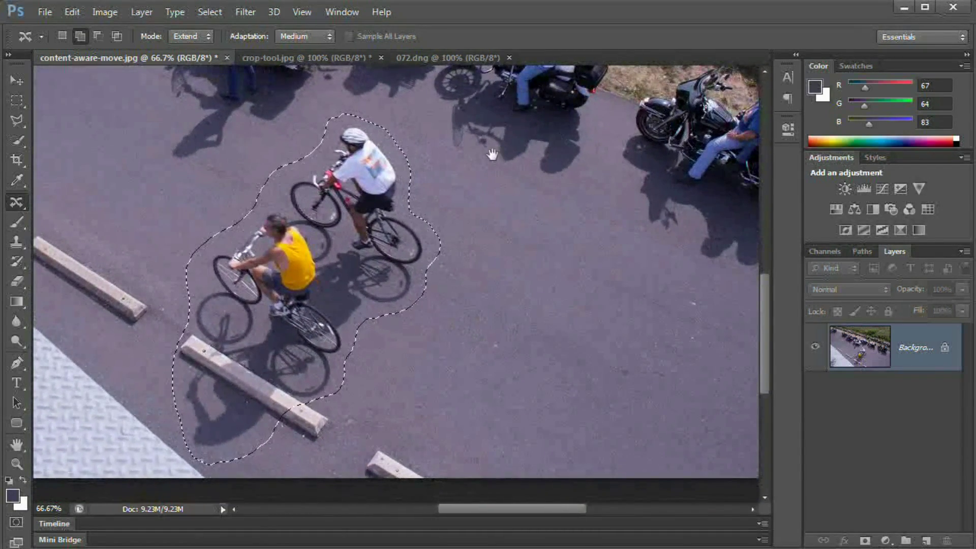
- Set the mode to Move, relocate the selected cyclists to the open asphalt diagonally down and to the right, and deselect
{"action": "left_click", "coordinate": [208, 36]}
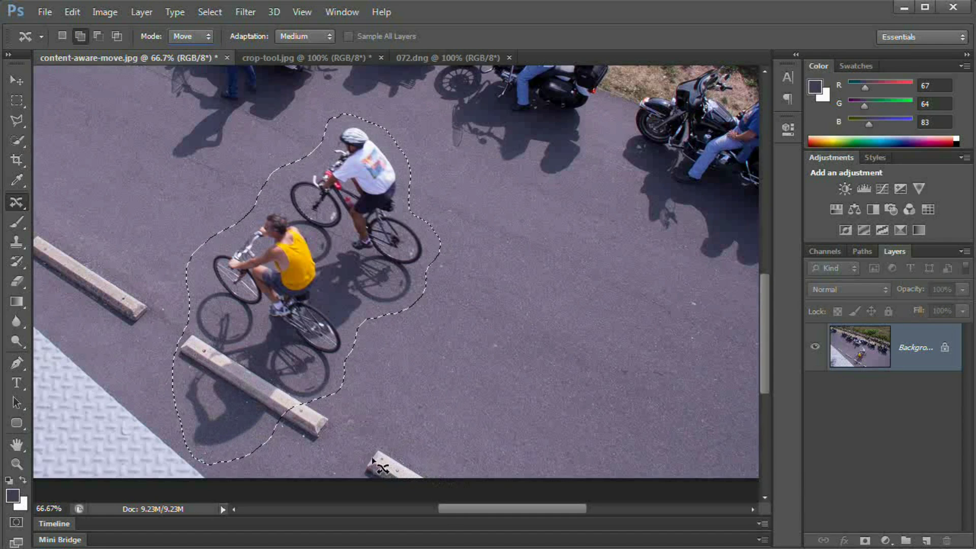
{"action": "left_click_drag", "start_coordinate": [261, 244], "coordinate": [461, 364]}
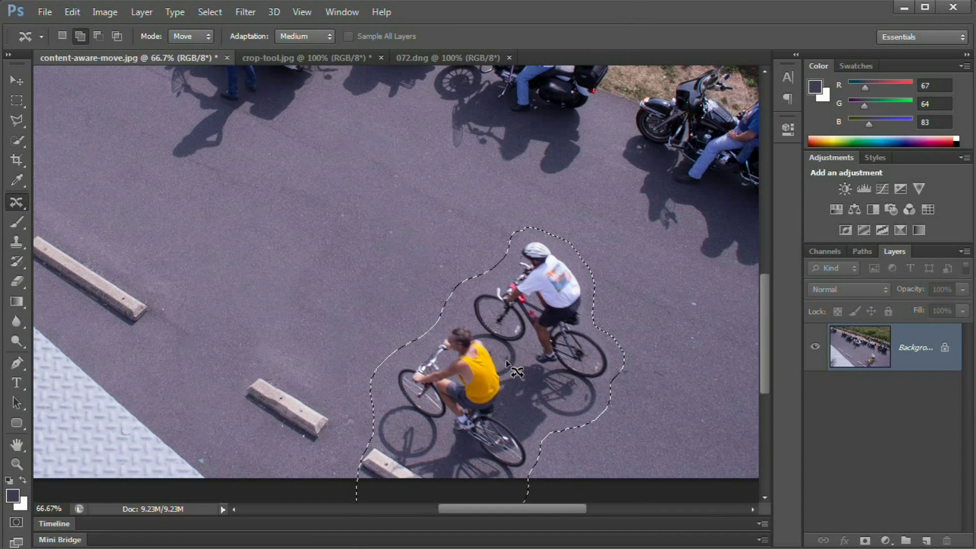
{"action": "left_click_drag", "start_coordinate": [501, 363], "coordinate": [532, 340]}
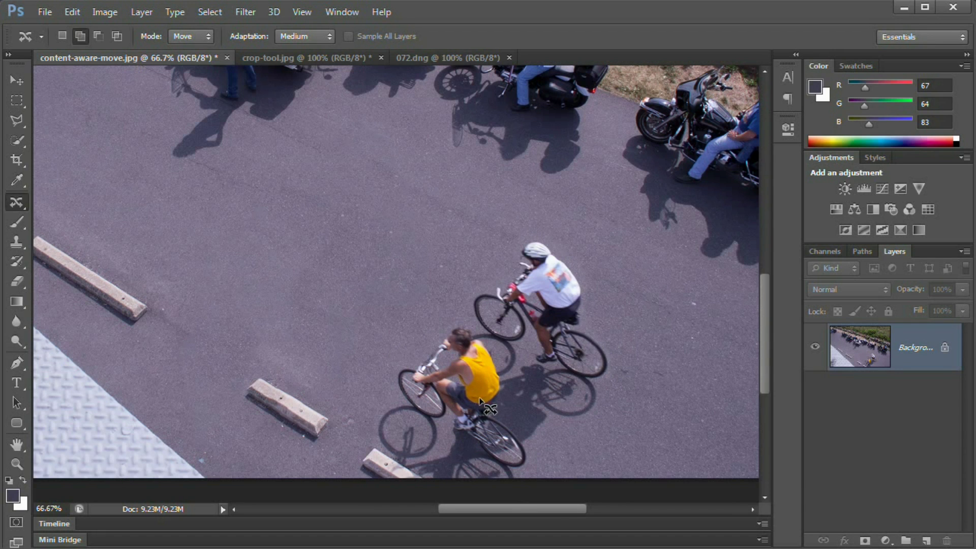
- Examine the relocated cyclists and the filled asphalt and parking curbs around their original place
{"action": "key", "text": "ctrl+z"}
{"action": "key", "text": "ctrl+z"}
{"action": "left_click_drag", "start_coordinate": [479, 441], "coordinate": [503, 400]}
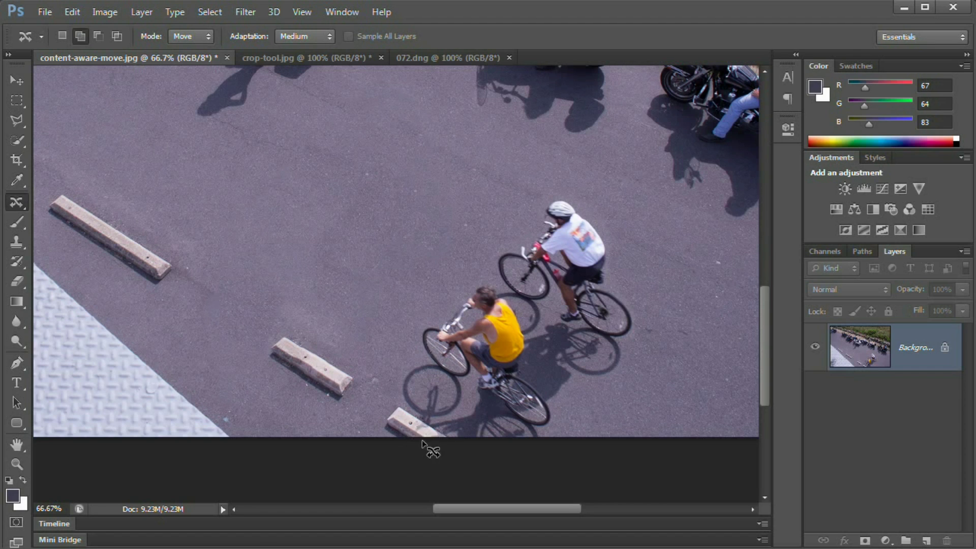
{"action": "scroll", "coordinate": [549, 345], "scroll_direction": "up", "scroll_amount": 3}
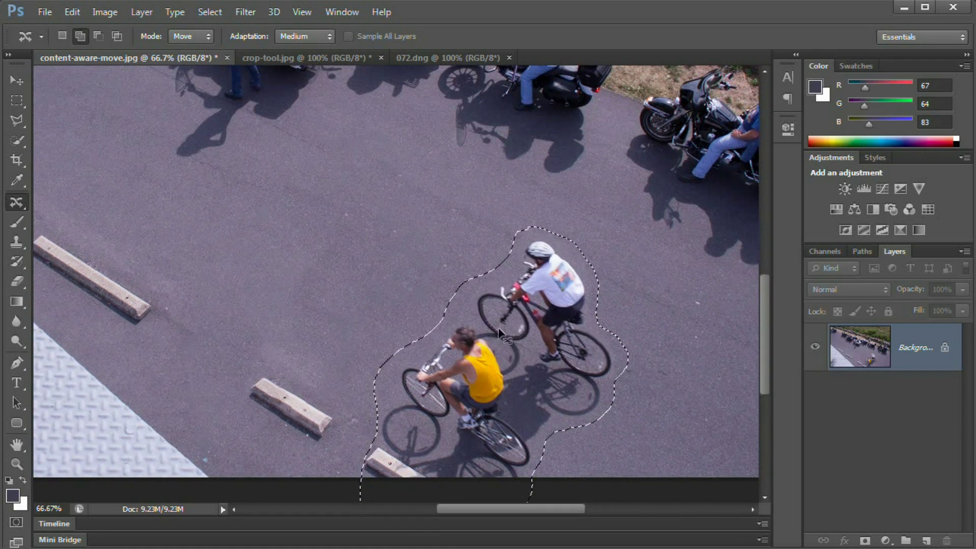
{"action": "left_click", "coordinate": [626, 303]}
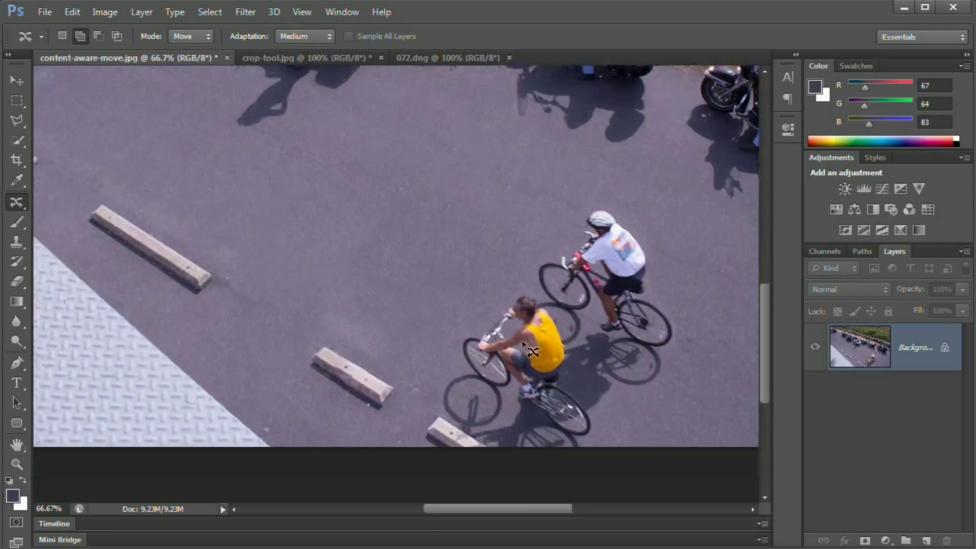
{"action": "left_click_drag", "start_coordinate": [407, 319], "coordinate": [652, 420]}
{"action": "left_click_drag", "start_coordinate": [478, 315], "coordinate": [418, 309]}
{"action": "mouse_move", "coordinate": [482, 348]}
{"action": "left_mouse_down"}
{"action": "mouse_move", "coordinate": [458, 312]}
{"action": "mouse_move", "coordinate": [471, 336]}
{"action": "left_mouse_up"}
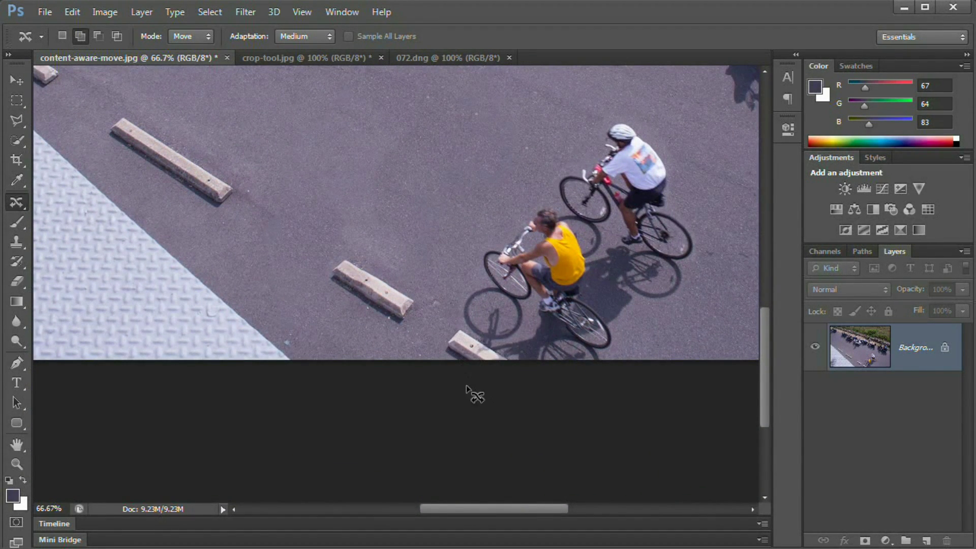
{"action": "left_click_drag", "start_coordinate": [466, 368], "coordinate": [510, 405]}
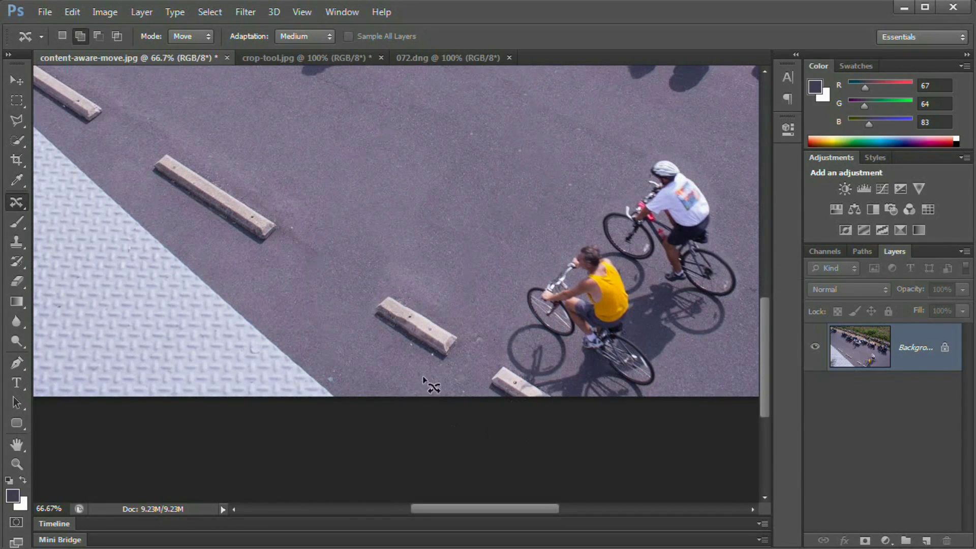
{"action": "left_click_drag", "start_coordinate": [468, 349], "coordinate": [533, 348]}
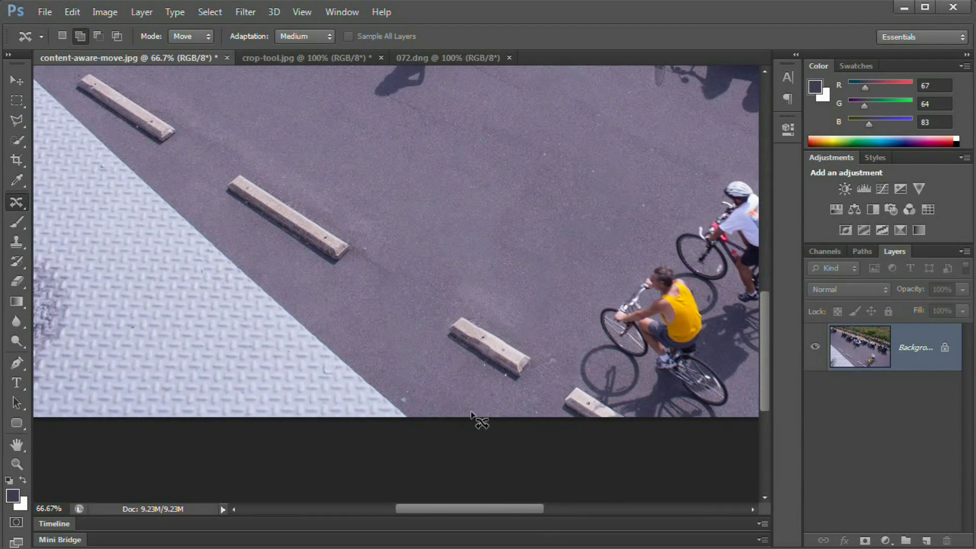
{"action": "left_click_drag", "start_coordinate": [505, 359], "coordinate": [667, 403]}
{"action": "left_click_drag", "start_coordinate": [364, 360], "coordinate": [312, 414]}
{"action": "left_click_drag", "start_coordinate": [418, 416], "coordinate": [237, 344]}
{"action": "scroll", "coordinate": [304, 351], "scroll_direction": "right", "scroll_amount": 3}
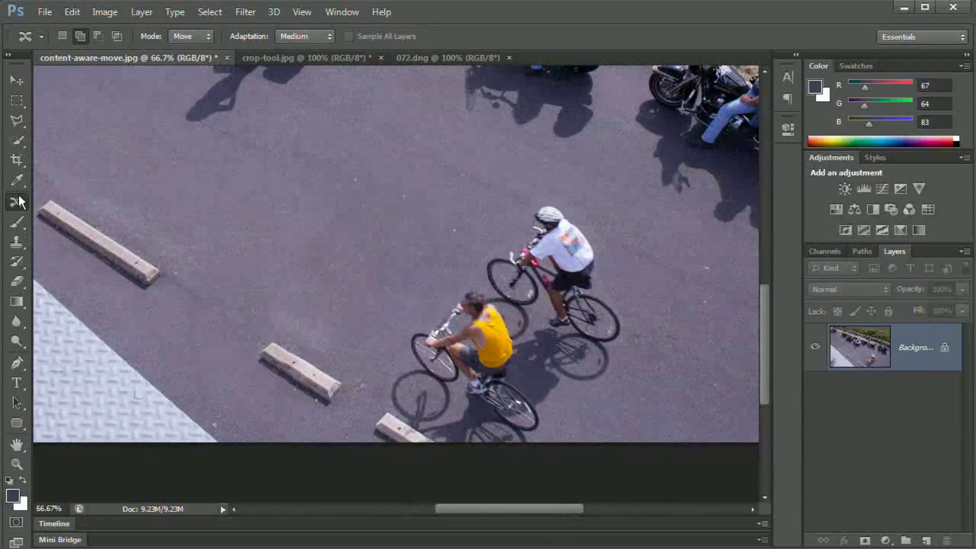
- Remove the cut-off parking curb left of the cyclists using the Patch Tool in Content-Aware mode, sampling the clean asphalt above it
{"action": "right_click", "coordinate": [18, 202]}
{"action": "left_click", "coordinate": [85, 226]}
{"action": "scroll", "coordinate": [471, 378], "scroll_direction": "left", "scroll_amount": 2}
{"action": "scroll", "coordinate": [471, 379], "scroll_direction": "up", "scroll_amount": 1}
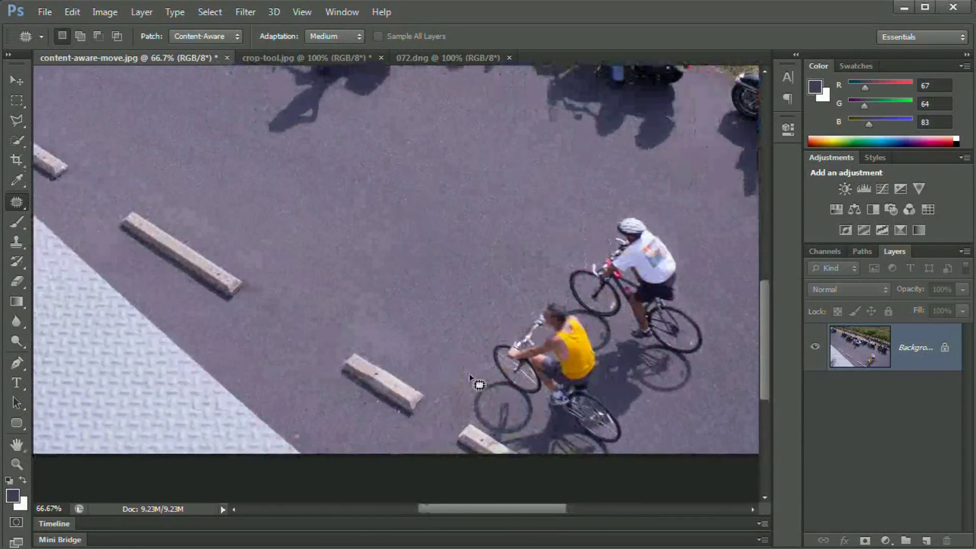
{"action": "scroll", "coordinate": [470, 379], "scroll_direction": "left", "scroll_amount": 1}
{"action": "scroll", "coordinate": [471, 378], "scroll_direction": "up", "scroll_amount": 1}
{"action": "left_click", "coordinate": [221, 36]}
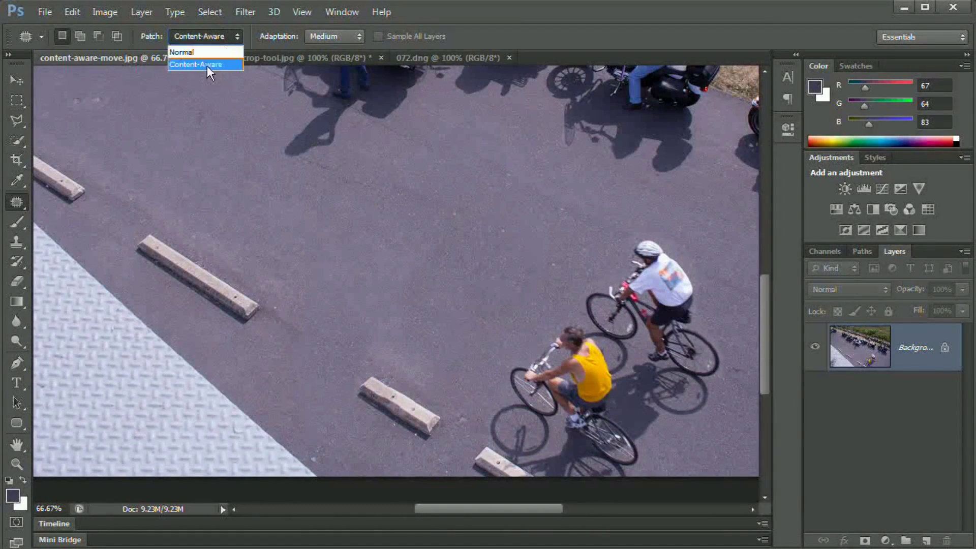
{"action": "left_click", "coordinate": [199, 64]}
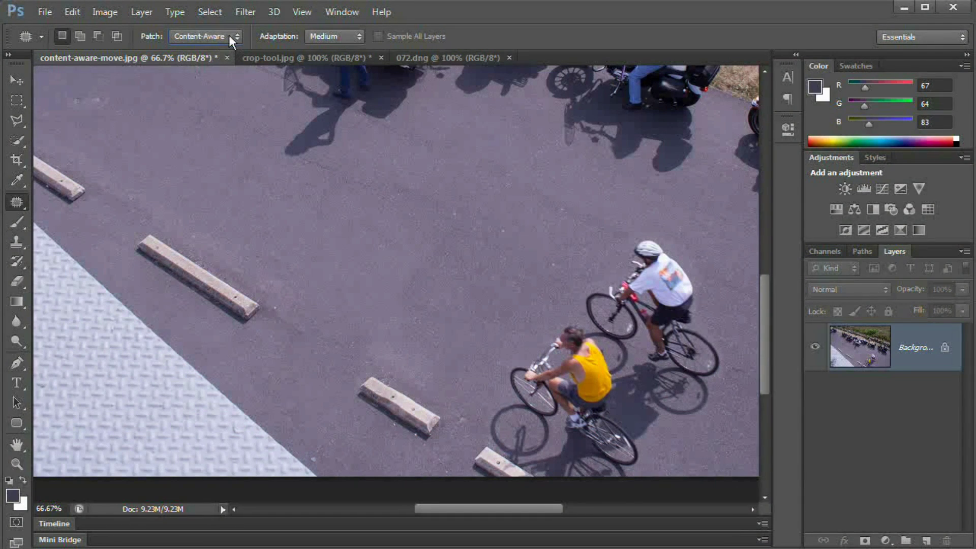
{"action": "left_click", "coordinate": [208, 63]}
{"action": "mouse_move", "coordinate": [411, 454]}
{"action": "left_mouse_down"}
{"action": "mouse_move", "coordinate": [468, 420]}
{"action": "mouse_move", "coordinate": [405, 363]}
{"action": "left_mouse_up"}
{"action": "left_click_drag", "start_coordinate": [412, 416], "coordinate": [441, 296]}
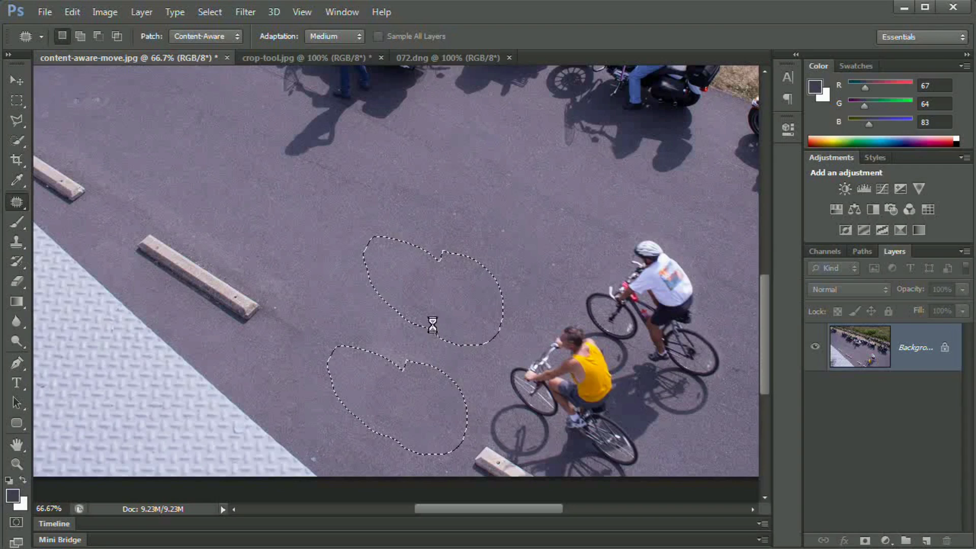
{"action": "key", "text": "ctrl+d"}
- Patch out the longer parking curb in the middle with nearby clean asphalt, and deselect
{"action": "left_click_drag", "start_coordinate": [386, 318], "coordinate": [566, 374]}
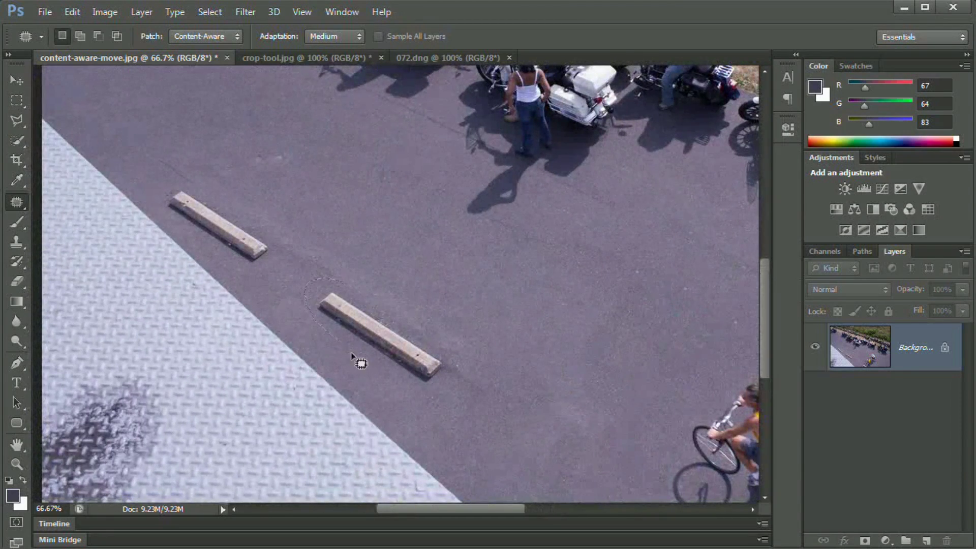
{"action": "mouse_move", "coordinate": [360, 362]}
{"action": "left_mouse_down"}
{"action": "mouse_move", "coordinate": [447, 399]}
{"action": "mouse_move", "coordinate": [462, 369]}
{"action": "mouse_move", "coordinate": [511, 335]}
{"action": "mouse_move", "coordinate": [386, 305]}
{"action": "left_mouse_up"}
{"action": "left_click_drag", "start_coordinate": [447, 305], "coordinate": [396, 323]}
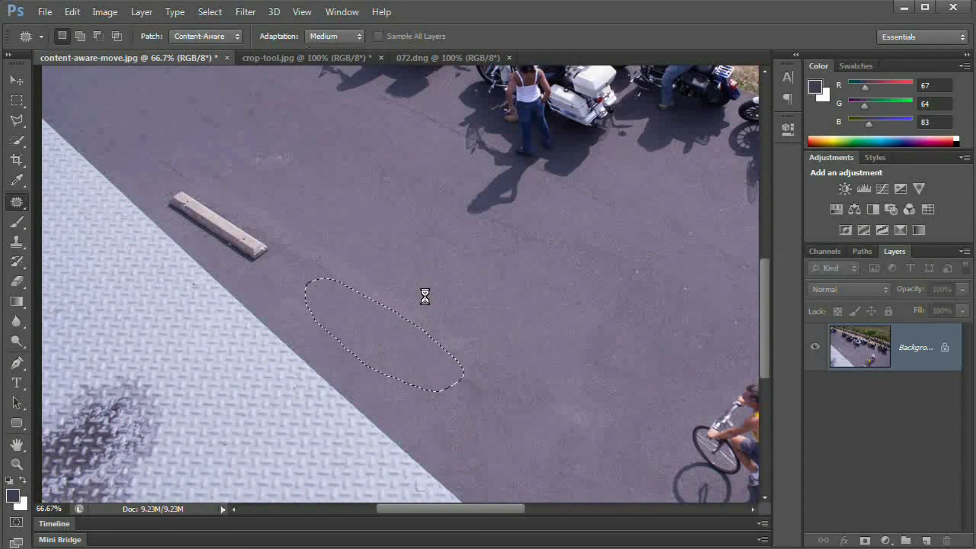
{"action": "key", "text": "ctrl+d"}
- Patch out the uppermost parking curb beside the metal plate with clean asphalt, deselect, and bring the whole photo into view
{"action": "left_click_drag", "start_coordinate": [324, 286], "coordinate": [412, 367]}
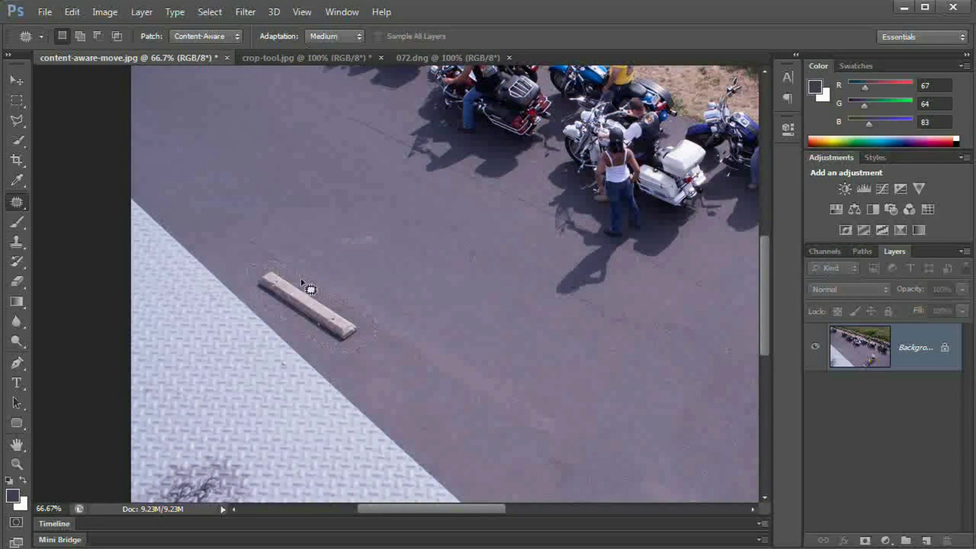
{"action": "left_click_drag", "start_coordinate": [305, 299], "coordinate": [342, 261]}
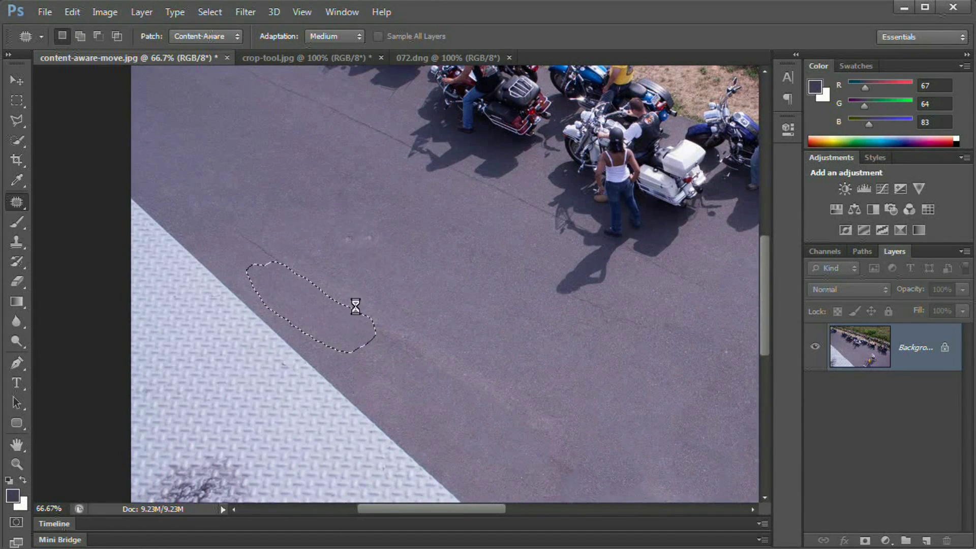
{"action": "key", "text": "ctrl+d"}
{"action": "left_click_drag", "start_coordinate": [470, 380], "coordinate": [361, 290]}
{"action": "key", "text": "ctrl+minus"}
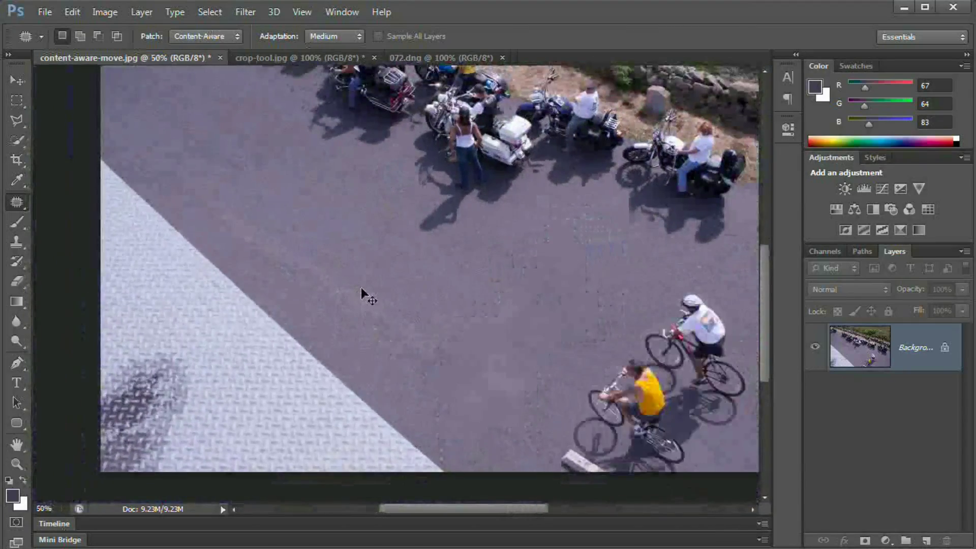
{"action": "left_click_drag", "start_coordinate": [433, 286], "coordinate": [476, 341]}
{"action": "key", "text": "ctrl+minus"}
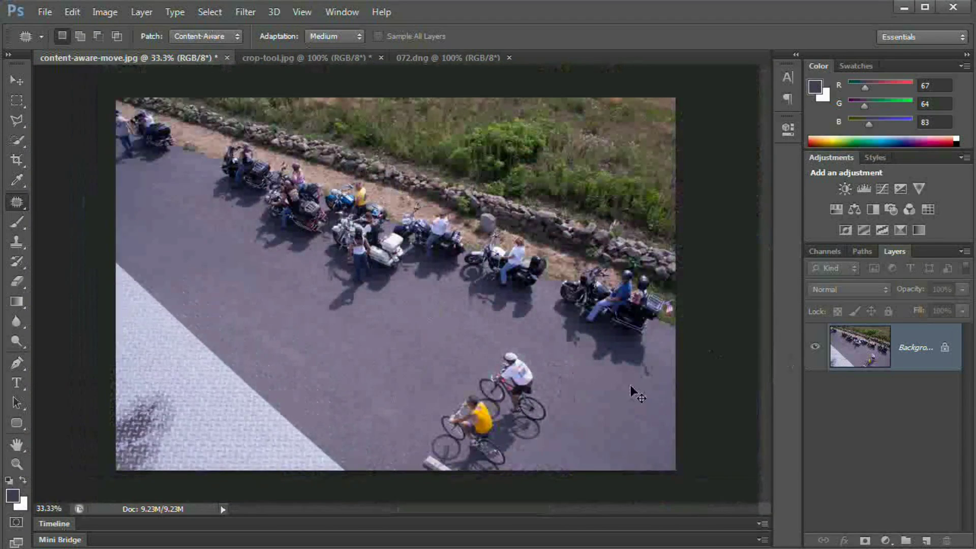
- Switch back to the Content-Aware Move Tool with its mode set to Extend
{"action": "right_click", "coordinate": [17, 201]}
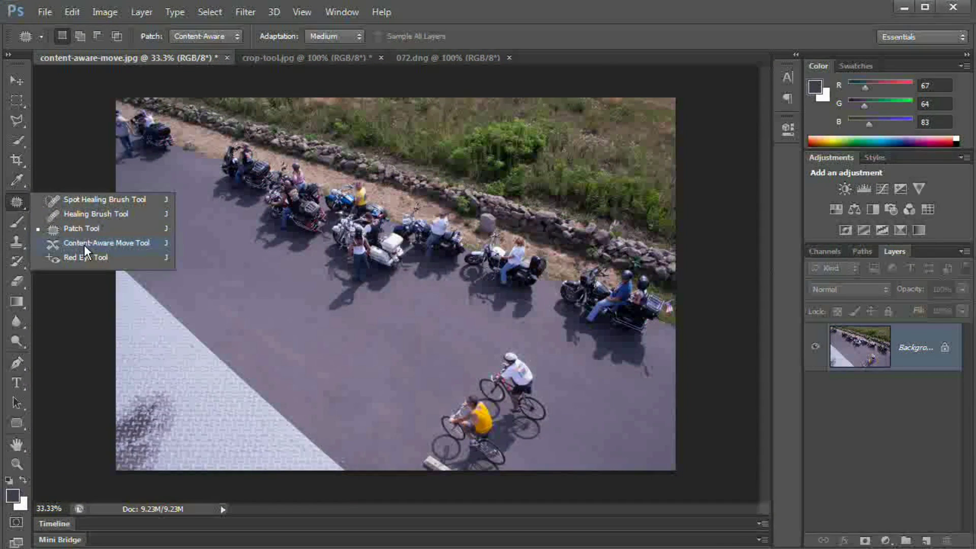
{"action": "left_click", "coordinate": [84, 245]}
{"action": "left_click", "coordinate": [203, 36]}
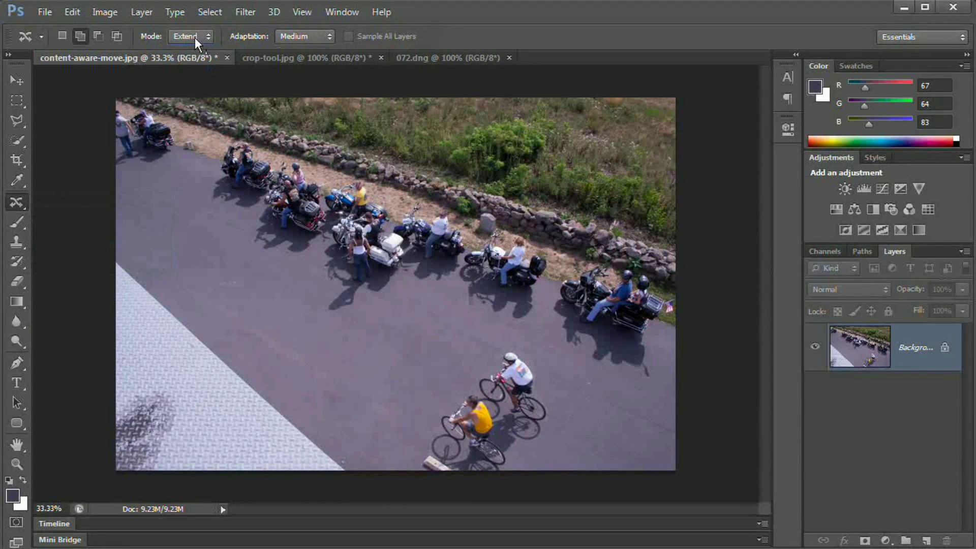
{"action": "left_click_drag", "start_coordinate": [279, 365], "coordinate": [274, 333]}
{"action": "left_click_drag", "start_coordinate": [330, 380], "coordinate": [326, 379]}
{"action": "key", "text": "ctrl+d"}
- Select a strip along the metal plate's diagonal edge, extend it up and right over the asphalt, deselect, and inspect the new edge
{"action": "mouse_move", "coordinate": [124, 320]}
{"action": "left_mouse_down"}
{"action": "mouse_move", "coordinate": [231, 440]}
{"action": "mouse_move", "coordinate": [363, 484]}
{"action": "mouse_move", "coordinate": [320, 418]}
{"action": "mouse_move", "coordinate": [195, 316]}
{"action": "left_mouse_up"}
{"action": "mouse_move", "coordinate": [127, 246]}
{"action": "left_mouse_down"}
{"action": "mouse_move", "coordinate": [93, 252]}
{"action": "mouse_move", "coordinate": [98, 305]}
{"action": "left_mouse_up"}
{"action": "left_click_drag", "start_coordinate": [209, 388], "coordinate": [231, 360]}
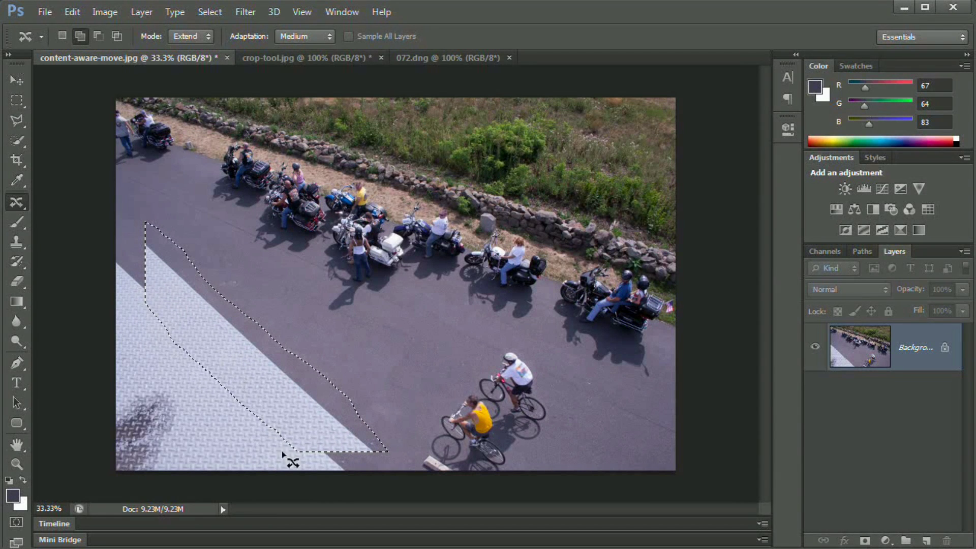
{"action": "left_click", "coordinate": [198, 396]}
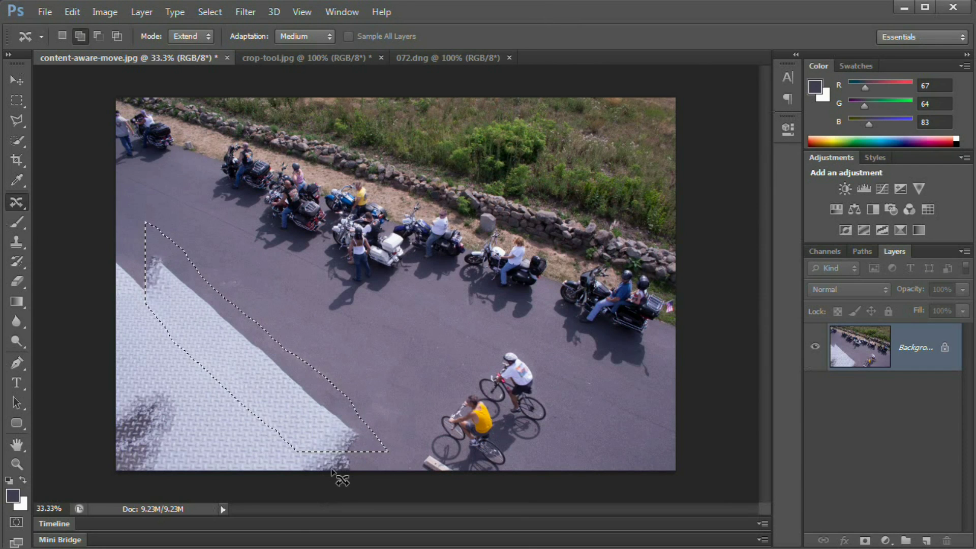
{"action": "key", "text": "ctrl+d"}
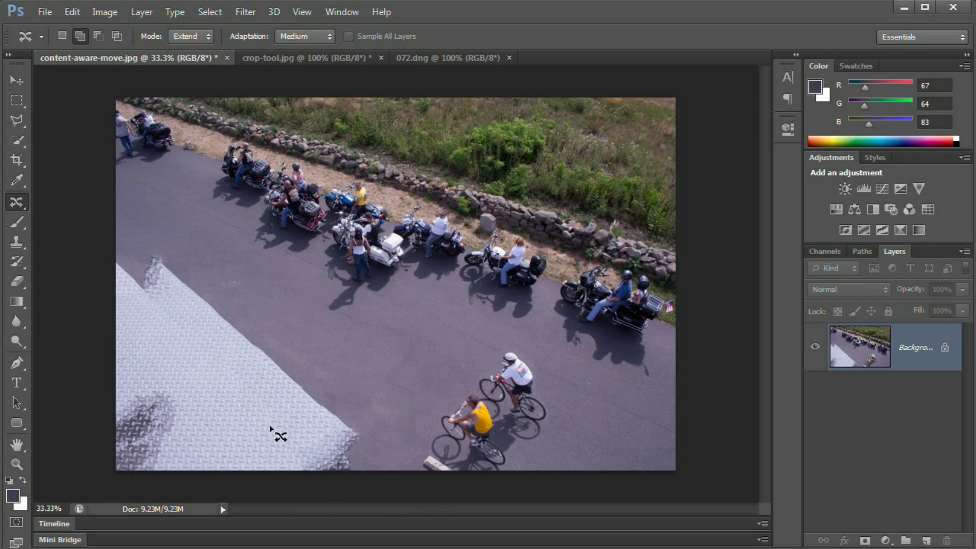
{"action": "key", "text": "z"}
{"action": "left_click_drag", "start_coordinate": [279, 431], "coordinate": [329, 414]}
{"action": "left_click", "coordinate": [330, 415]}
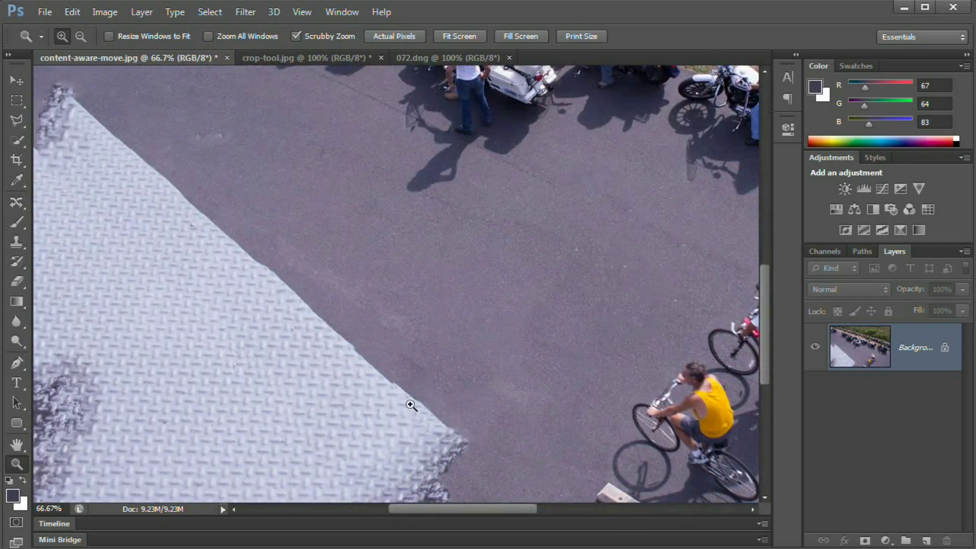
- Select a section of the metal plate's edge with the Content-Aware Move Tool, extend it over the notch at the plate's upper-left end, and deselect
{"action": "left_click_drag", "start_coordinate": [331, 332], "coordinate": [326, 379]}
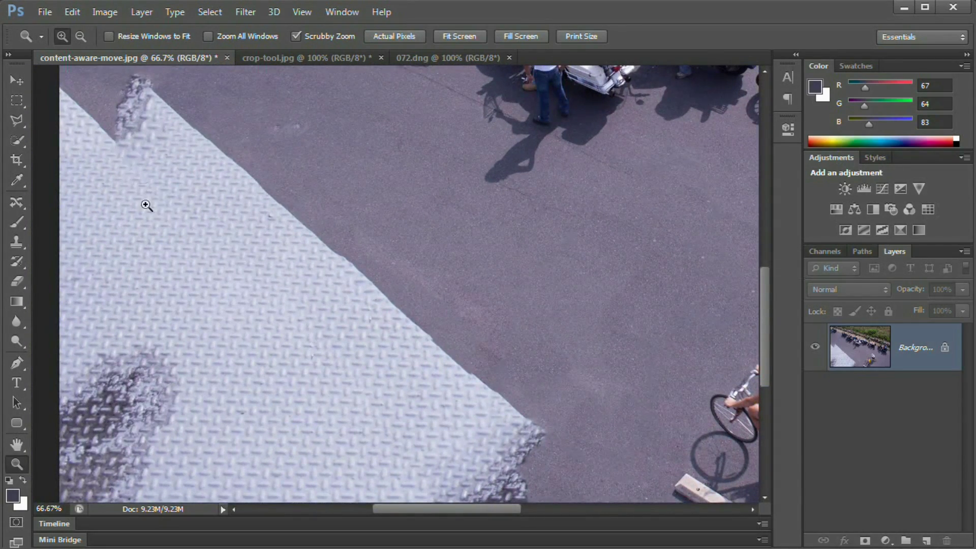
{"action": "left_click_drag", "start_coordinate": [334, 374], "coordinate": [308, 443]}
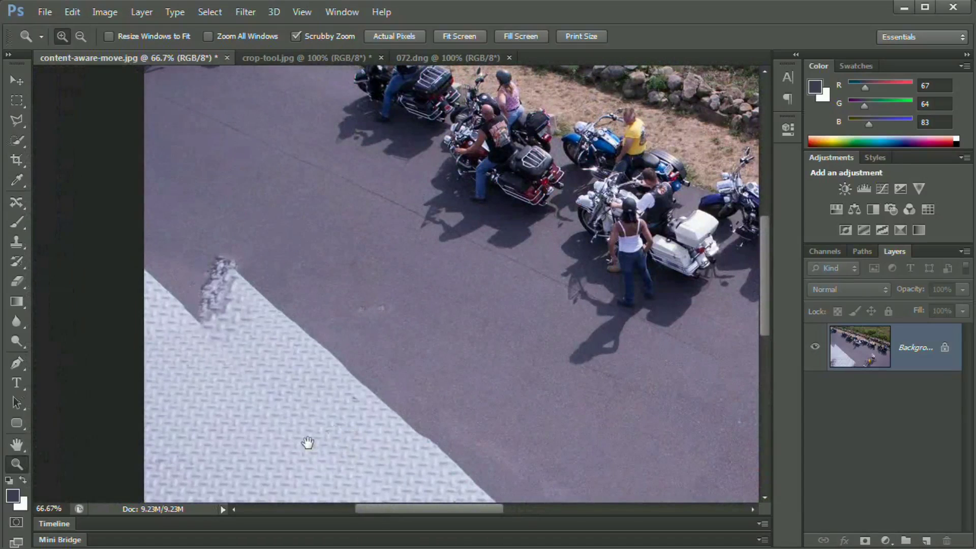
{"action": "left_click", "coordinate": [17, 203]}
{"action": "mouse_move", "coordinate": [199, 381]}
{"action": "left_mouse_down"}
{"action": "mouse_move", "coordinate": [328, 311]}
{"action": "mouse_move", "coordinate": [386, 374]}
{"action": "left_mouse_up"}
{"action": "mouse_move", "coordinate": [409, 447]}
{"action": "left_mouse_down"}
{"action": "mouse_move", "coordinate": [257, 493]}
{"action": "mouse_move", "coordinate": [218, 437]}
{"action": "left_mouse_up"}
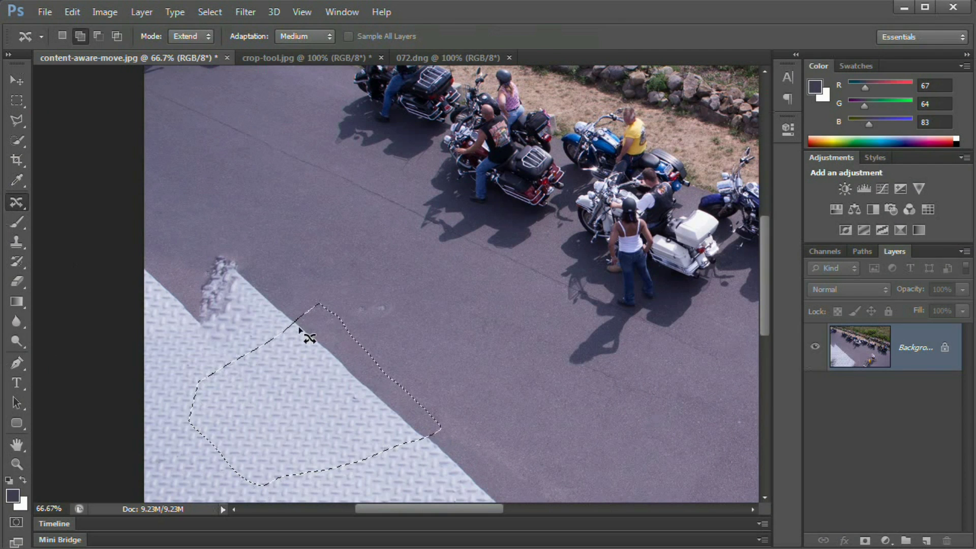
{"action": "mouse_move", "coordinate": [258, 263]}
{"action": "left_mouse_down"}
{"action": "mouse_move", "coordinate": [300, 331]}
{"action": "mouse_move", "coordinate": [451, 375]}
{"action": "mouse_move", "coordinate": [294, 342]}
{"action": "mouse_move", "coordinate": [213, 263]}
{"action": "mouse_move", "coordinate": [239, 304]}
{"action": "left_mouse_up"}
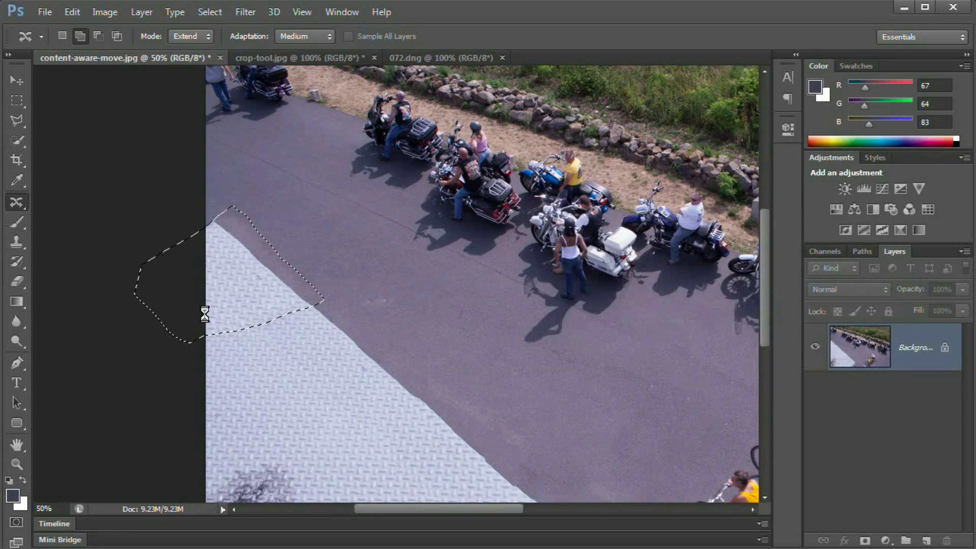
{"action": "key", "text": "ctrl+d"}
- Select a section of the plate's diagonal edge, extend it down over the ragged corner at the photo's lower border, and deselect
{"action": "left_click_drag", "start_coordinate": [299, 363], "coordinate": [128, 218]}
{"action": "left_click_drag", "start_coordinate": [302, 367], "coordinate": [260, 325]}
{"action": "mouse_move", "coordinate": [230, 207]}
{"action": "left_mouse_down"}
{"action": "mouse_move", "coordinate": [163, 316]}
{"action": "mouse_move", "coordinate": [301, 355]}
{"action": "mouse_move", "coordinate": [277, 228]}
{"action": "mouse_move", "coordinate": [232, 208]}
{"action": "left_mouse_up"}
{"action": "left_click_drag", "start_coordinate": [246, 305], "coordinate": [351, 395]}
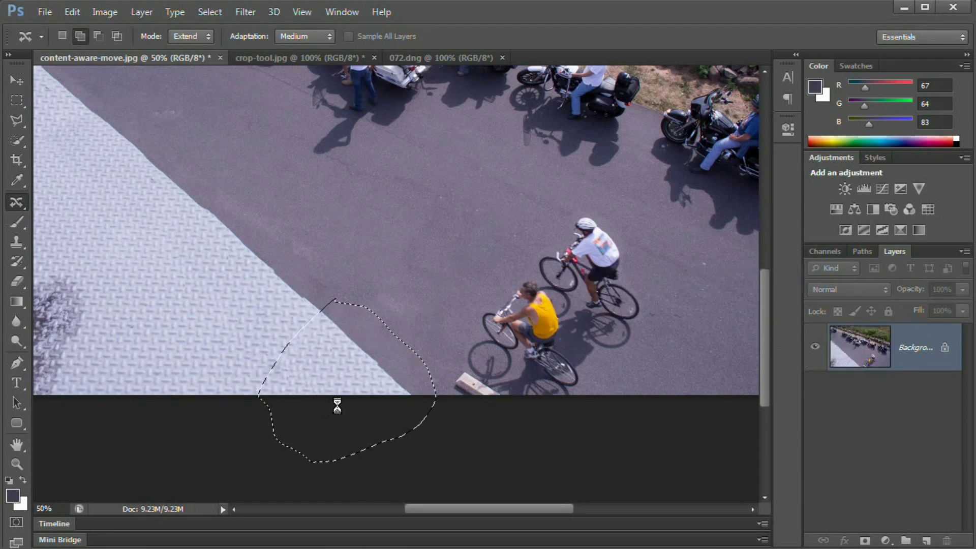
{"action": "key", "text": "ctrl+d"}
{"action": "left_click_drag", "start_coordinate": [303, 303], "coordinate": [333, 305]}
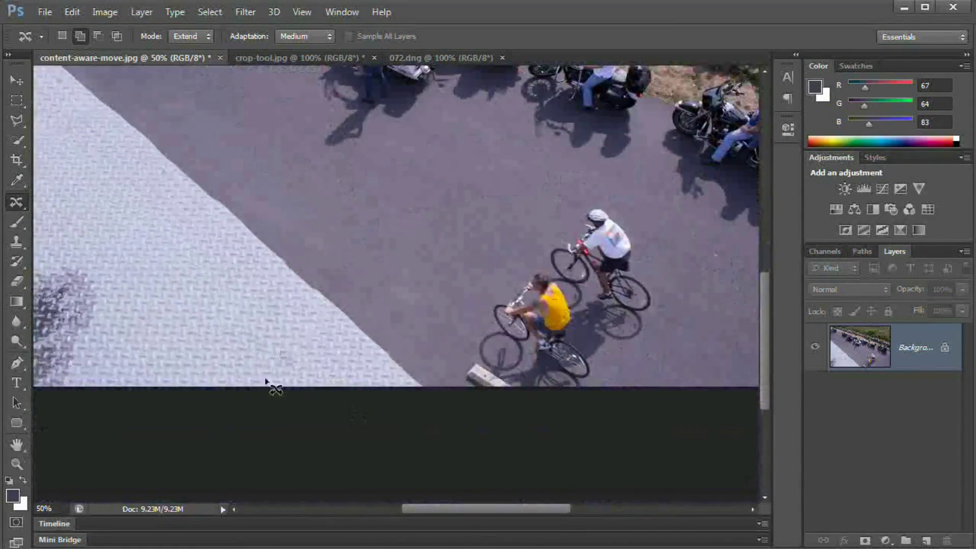
{"action": "left_click_drag", "start_coordinate": [301, 369], "coordinate": [366, 459]}
{"action": "left_click_drag", "start_coordinate": [281, 359], "coordinate": [248, 274]}
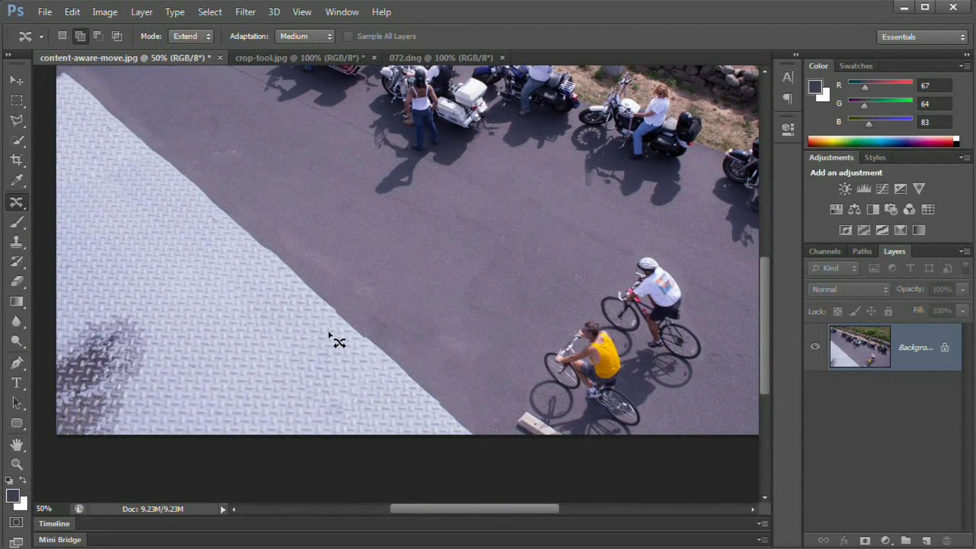
{"action": "key", "text": "ctrl+minus"}
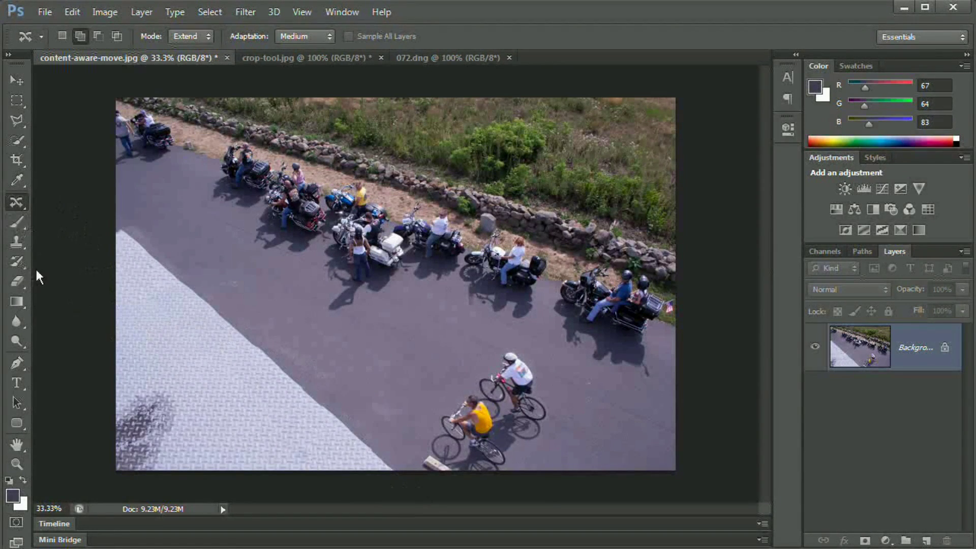
- Outline a narrow strip of asphalt along the plate's whole diagonal edge with the Polygonal Lasso Tool, giving it a straight lower boundary
{"action": "left_click_drag", "start_coordinate": [17, 120], "coordinate": [49, 134]}
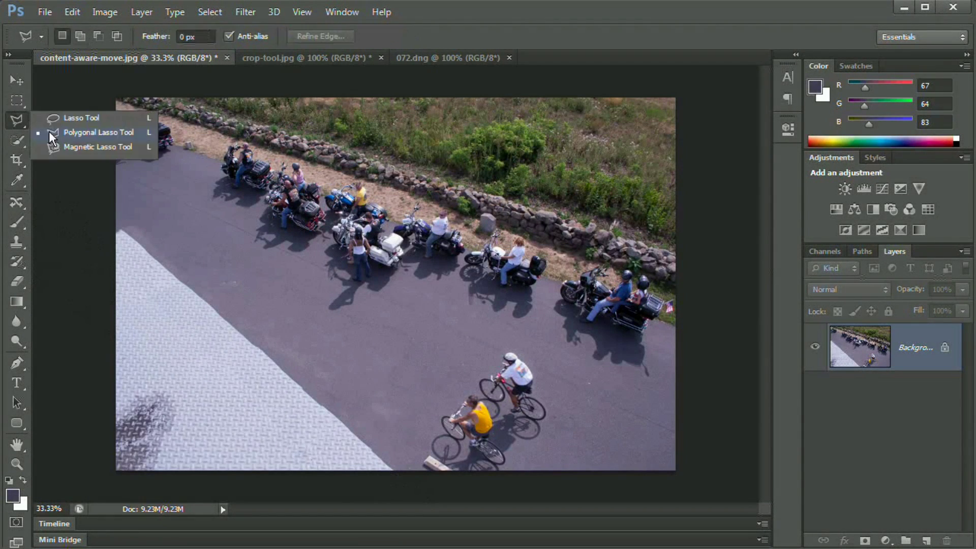
{"action": "left_click", "coordinate": [94, 136]}
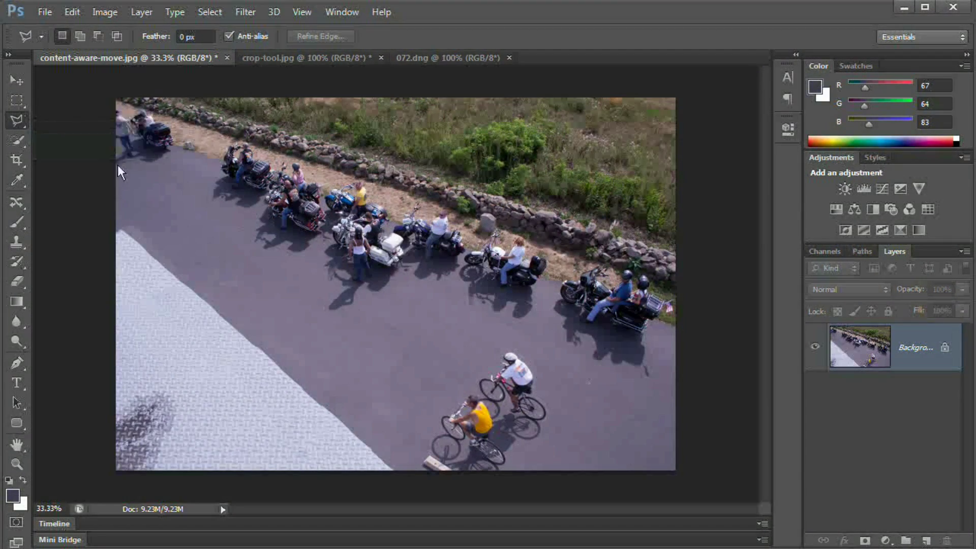
{"action": "left_click", "coordinate": [115, 227]}
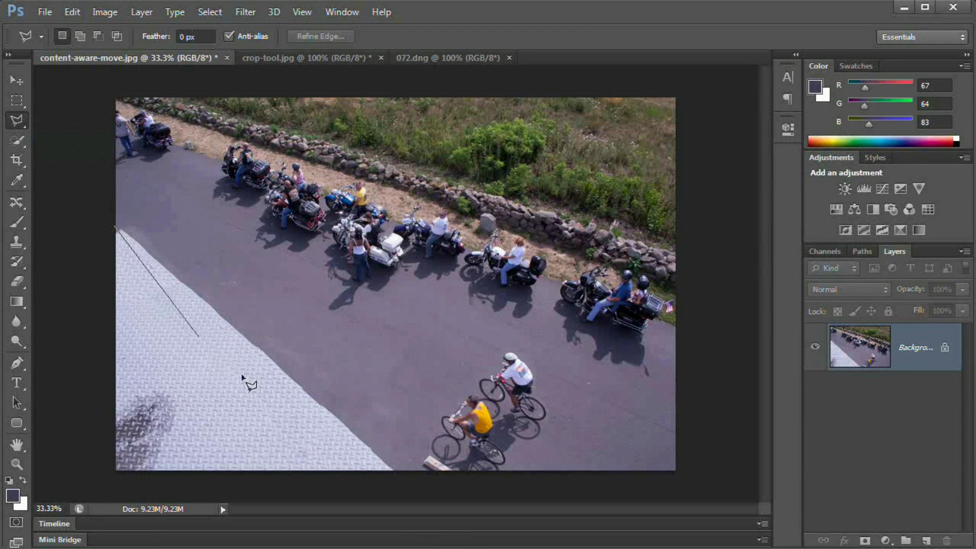
{"action": "left_click", "coordinate": [424, 499]}
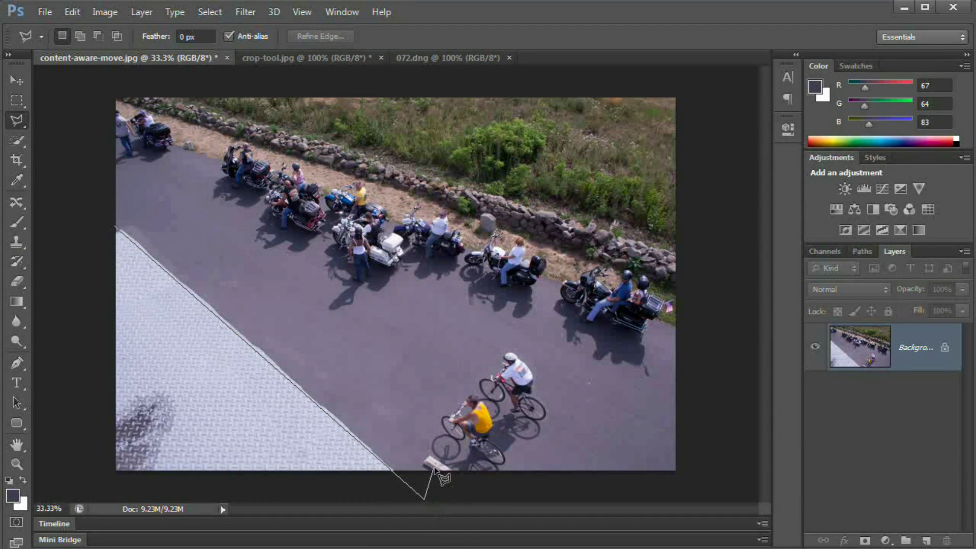
{"action": "left_click", "coordinate": [425, 470]}
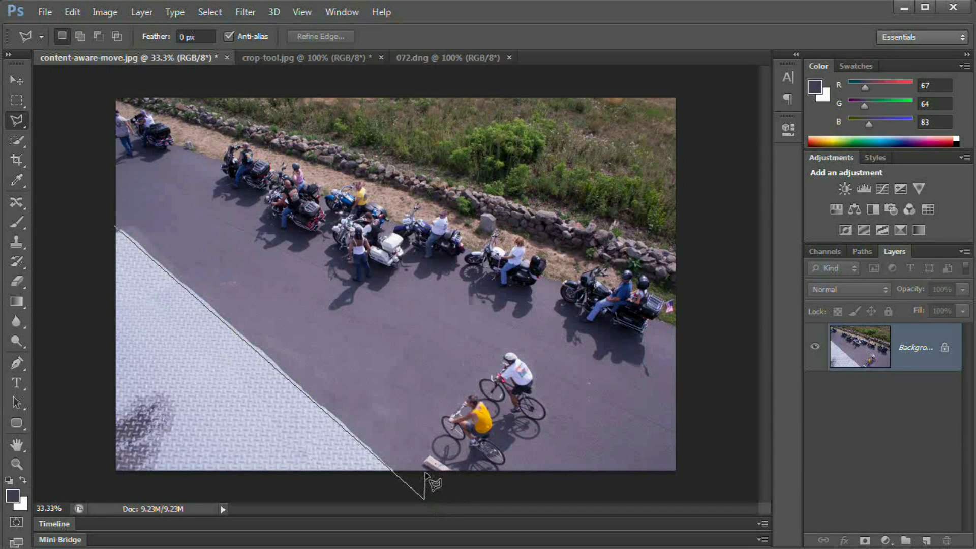
{"action": "left_click", "coordinate": [107, 194]}
{"action": "left_click", "coordinate": [115, 228]}
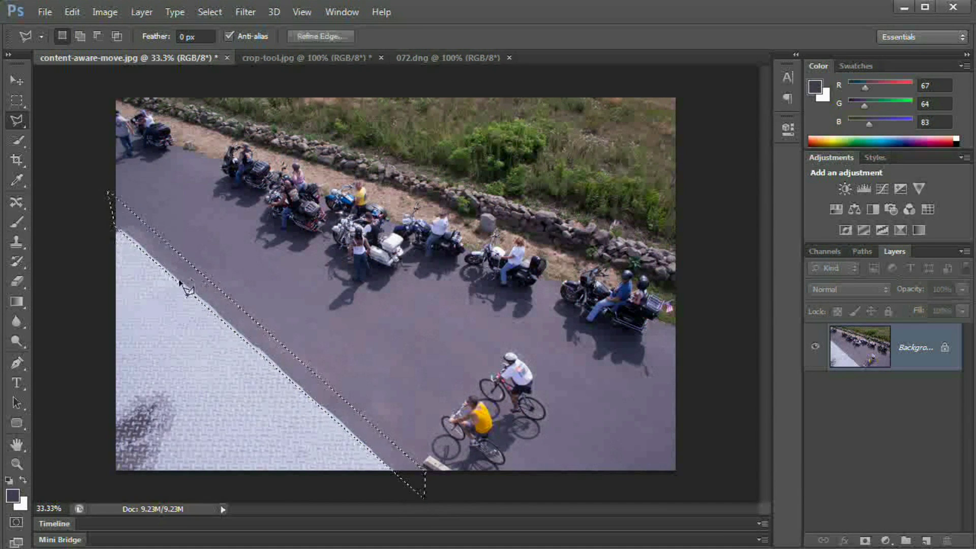
- Switch to the Healing Brush Tool and set its brush size to 57 px
{"action": "key", "text": "z"}
{"action": "left_click_drag", "start_coordinate": [187, 293], "coordinate": [253, 350]}
{"action": "left_click_drag", "start_coordinate": [160, 305], "coordinate": [375, 420]}
{"action": "left_click_drag", "start_coordinate": [175, 254], "coordinate": [323, 412]}
{"action": "left_click_drag", "start_coordinate": [179, 211], "coordinate": [253, 315]}
{"action": "left_click", "coordinate": [17, 202]}
{"action": "left_click", "coordinate": [79, 213]}
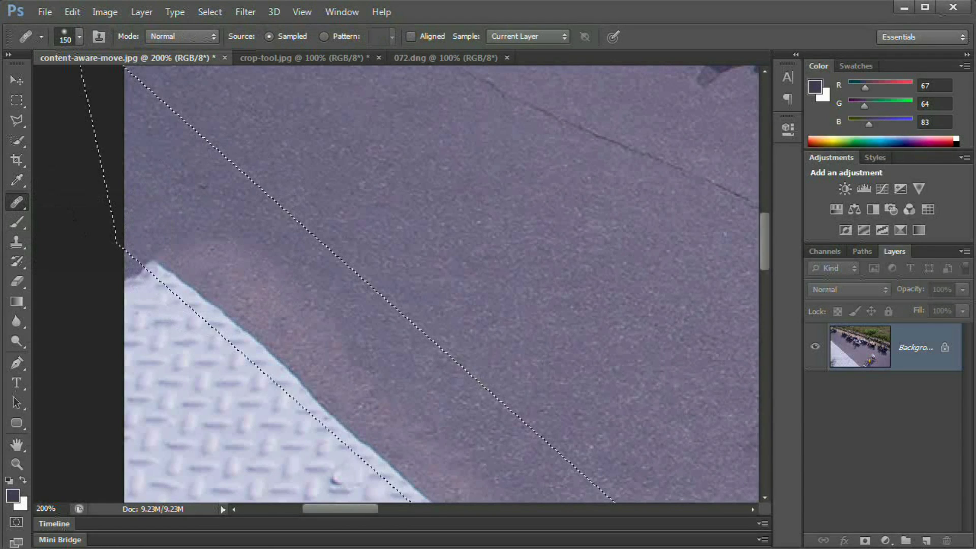
{"action": "right_click", "coordinate": [283, 247]}
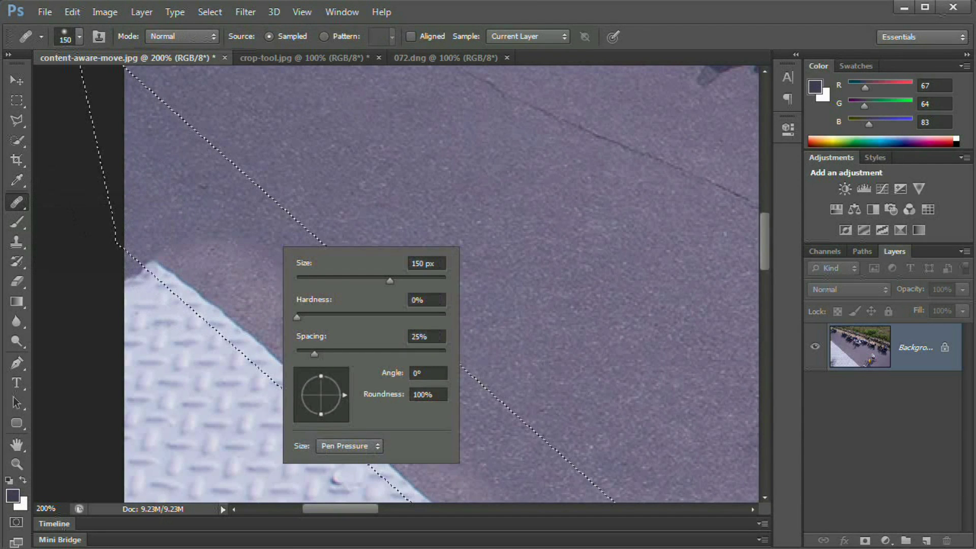
{"action": "left_click_drag", "start_coordinate": [390, 280], "coordinate": [338, 281]}
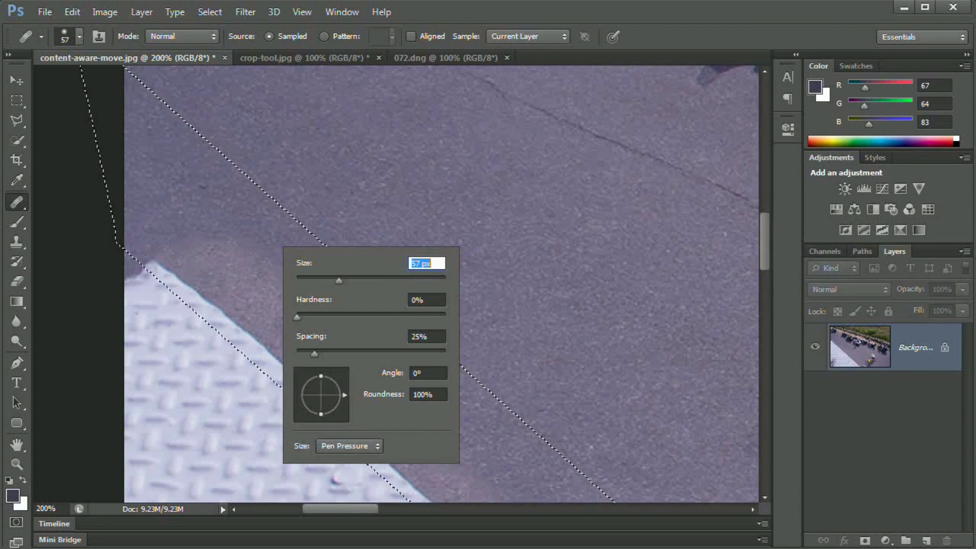
{"action": "left_click", "coordinate": [250, 254]}
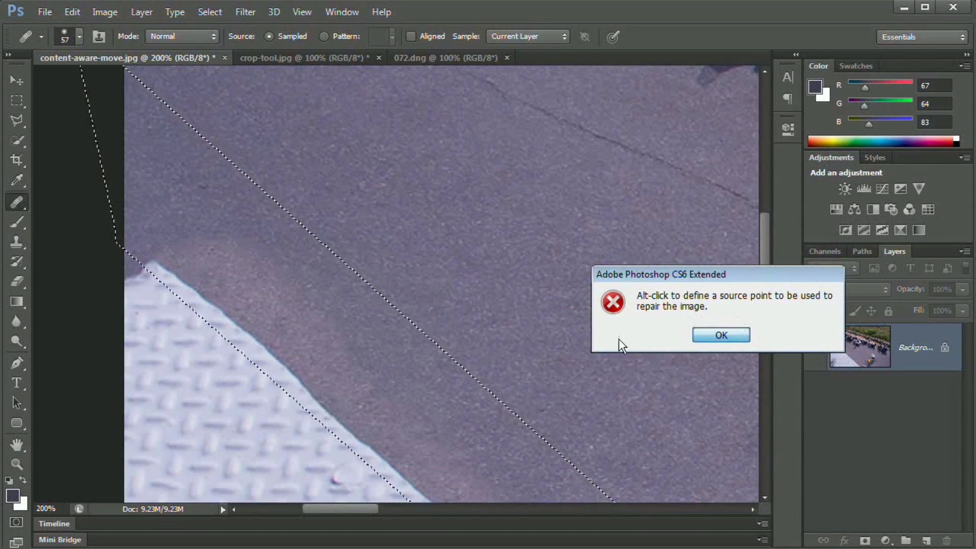
{"action": "left_click", "coordinate": [728, 334]}
- Set the Healing Brush mode to Replace, sample clean asphalt, and paint over the uneven upper part of the plate's edge within the selection
{"action": "left_click", "coordinate": [182, 36]}
{"action": "left_click", "coordinate": [163, 63]}
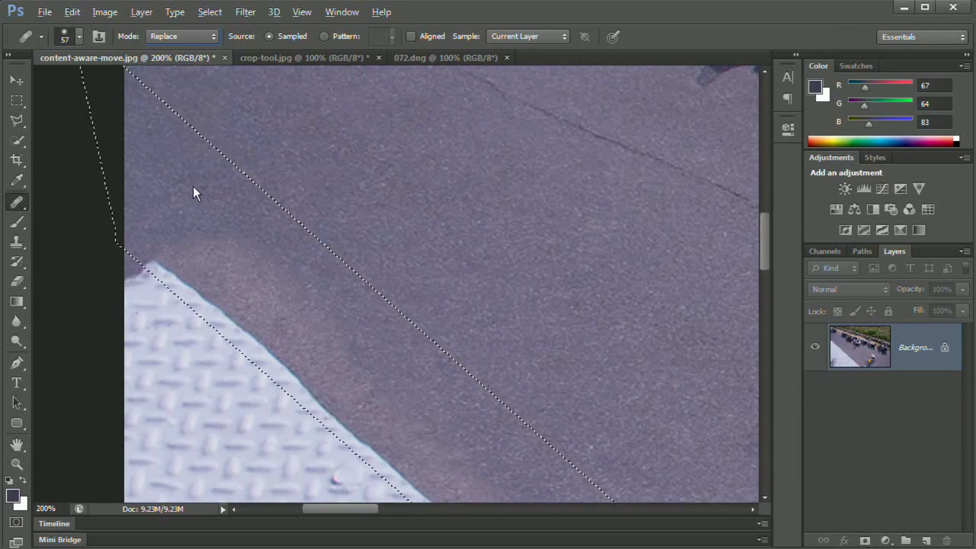
{"action": "left_click", "coordinate": [177, 142], "text": "alt"}
{"action": "mouse_move", "coordinate": [151, 265]}
{"action": "left_mouse_down"}
{"action": "mouse_move", "coordinate": [218, 331]}
{"action": "mouse_move", "coordinate": [284, 371]}
{"action": "mouse_move", "coordinate": [278, 341]}
{"action": "mouse_move", "coordinate": [292, 279]}
{"action": "mouse_move", "coordinate": [358, 405]}
{"action": "mouse_move", "coordinate": [388, 444]}
{"action": "mouse_move", "coordinate": [425, 461]}
{"action": "mouse_move", "coordinate": [438, 311]}
{"action": "mouse_move", "coordinate": [427, 383]}
{"action": "mouse_move", "coordinate": [427, 351]}
{"action": "mouse_move", "coordinate": [375, 259]}
{"action": "left_mouse_up"}
{"action": "mouse_move", "coordinate": [413, 397]}
{"action": "left_mouse_down"}
{"action": "mouse_move", "coordinate": [229, 244]}
{"action": "mouse_move", "coordinate": [224, 292]}
{"action": "mouse_move", "coordinate": [307, 284]}
{"action": "mouse_move", "coordinate": [420, 425]}
{"action": "mouse_move", "coordinate": [442, 436]}
{"action": "mouse_move", "coordinate": [539, 399]}
{"action": "left_mouse_up"}
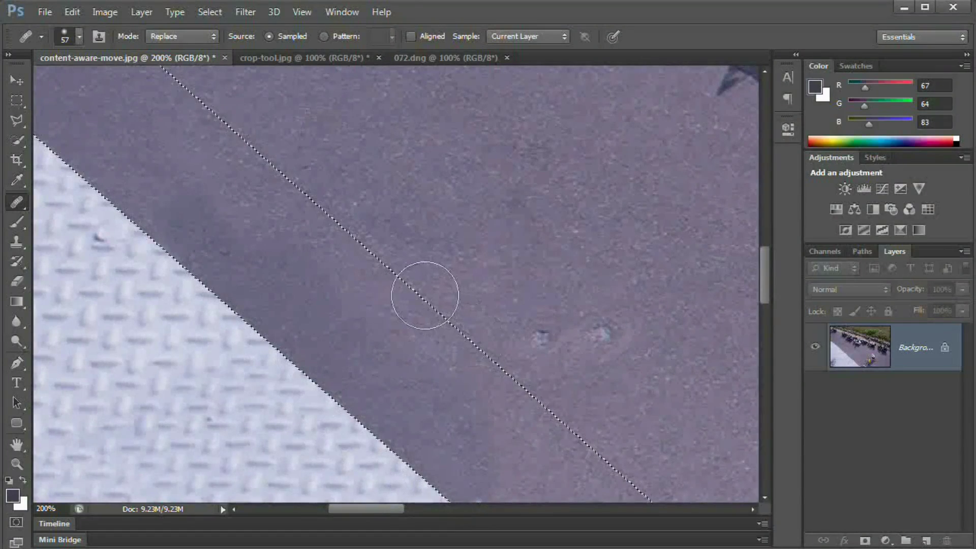
{"action": "left_click_drag", "start_coordinate": [425, 296], "coordinate": [344, 157]}
- Restore the strip selection, paint asphalt over the rest of the plate's edge down to the photo's lower border, and deselect
{"action": "key", "text": "ctrl+d"}
{"action": "key", "text": "ctrl+minus"}
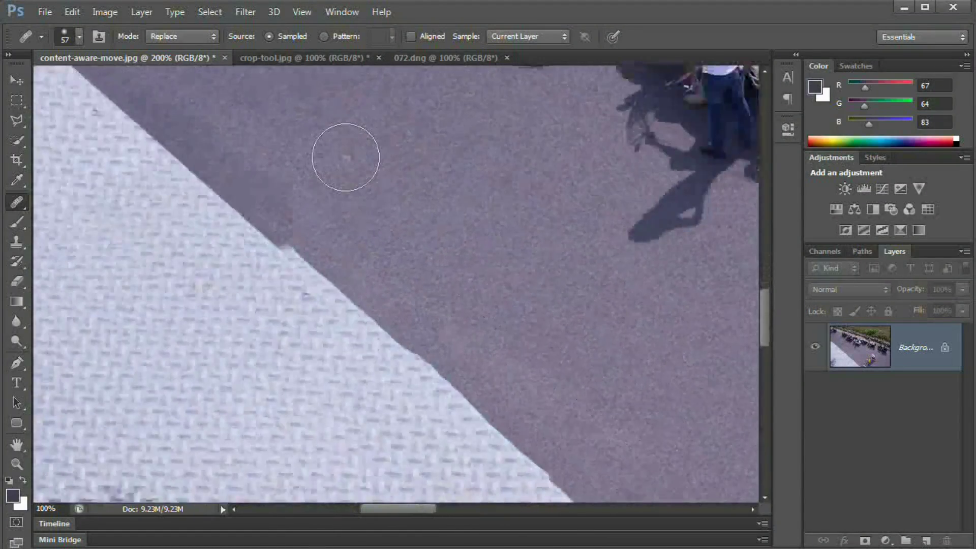
{"action": "left_click_drag", "start_coordinate": [483, 350], "coordinate": [442, 324]}
{"action": "key", "text": "ctrl+shift+d"}
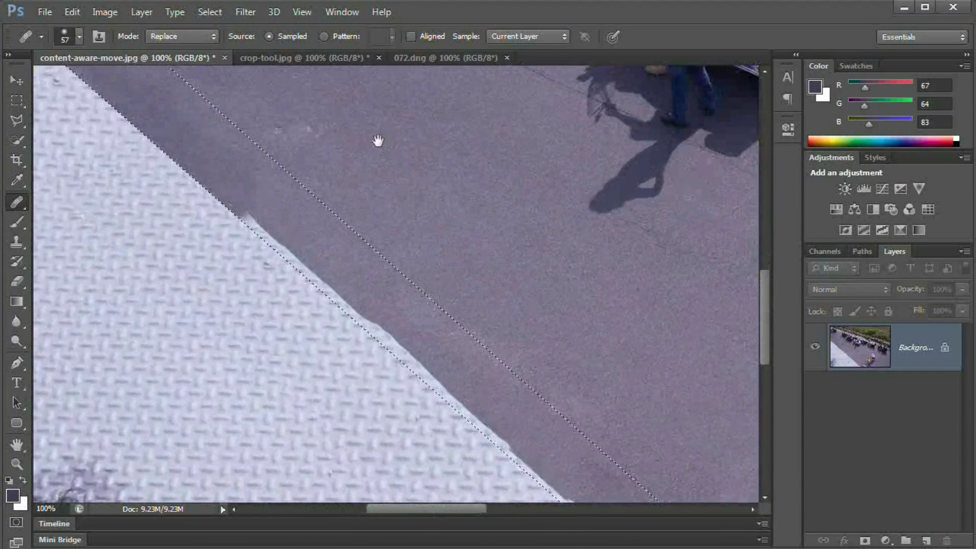
{"action": "mouse_move", "coordinate": [245, 210]}
{"action": "left_mouse_down"}
{"action": "mouse_move", "coordinate": [310, 314]}
{"action": "mouse_move", "coordinate": [340, 282]}
{"action": "mouse_move", "coordinate": [365, 300]}
{"action": "mouse_move", "coordinate": [414, 392]}
{"action": "mouse_move", "coordinate": [460, 368]}
{"action": "mouse_move", "coordinate": [478, 438]}
{"action": "mouse_move", "coordinate": [532, 471]}
{"action": "left_mouse_up"}
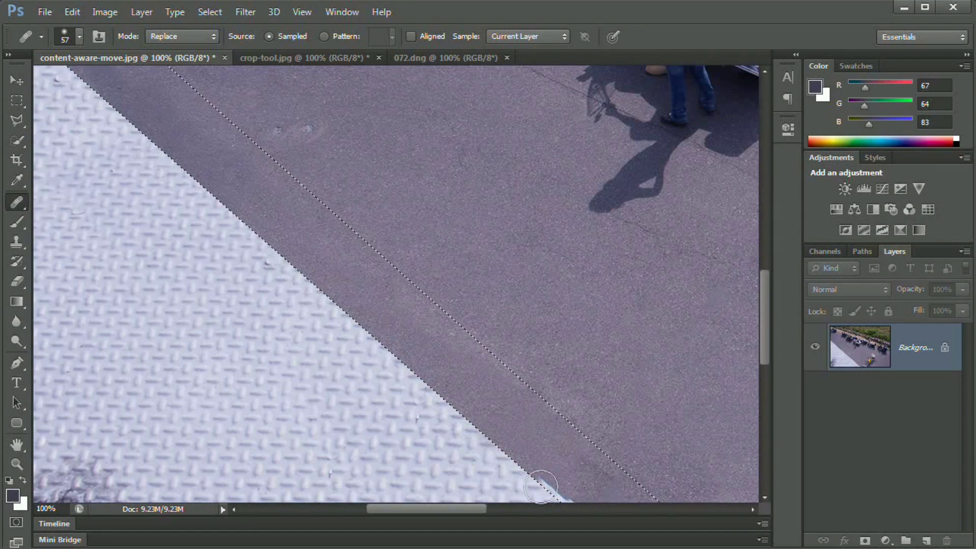
{"action": "mouse_move", "coordinate": [591, 483]}
{"action": "left_mouse_down"}
{"action": "mouse_move", "coordinate": [259, 227]}
{"action": "mouse_move", "coordinate": [277, 278]}
{"action": "mouse_move", "coordinate": [467, 458]}
{"action": "mouse_move", "coordinate": [460, 436]}
{"action": "mouse_move", "coordinate": [468, 445]}
{"action": "left_mouse_up"}
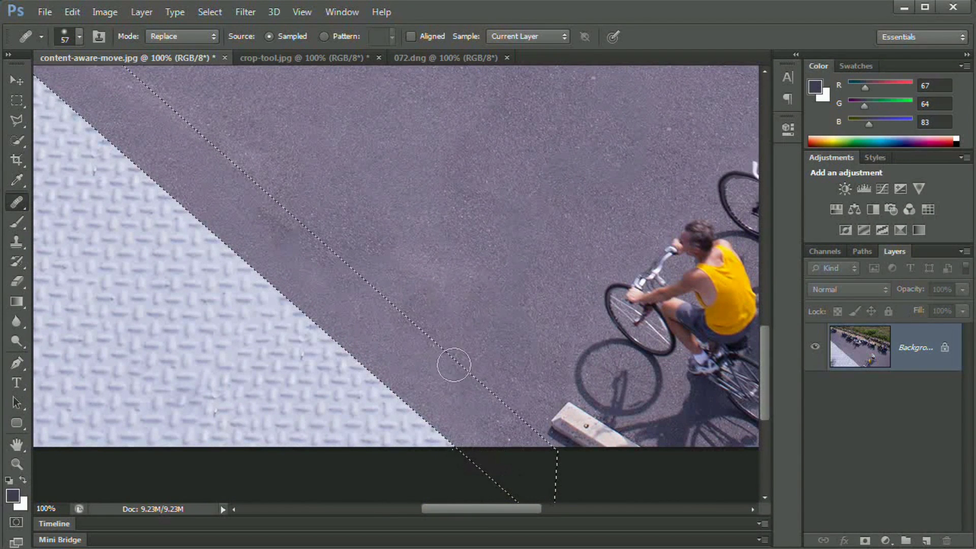
{"action": "key", "text": "ctrl+d"}
{"action": "left_click_drag", "start_coordinate": [423, 289], "coordinate": [498, 386]}
{"action": "key", "text": "ctrl+minus"}
{"action": "key", "text": "ctrl+minus"}
{"action": "key", "text": "ctrl+minus"}
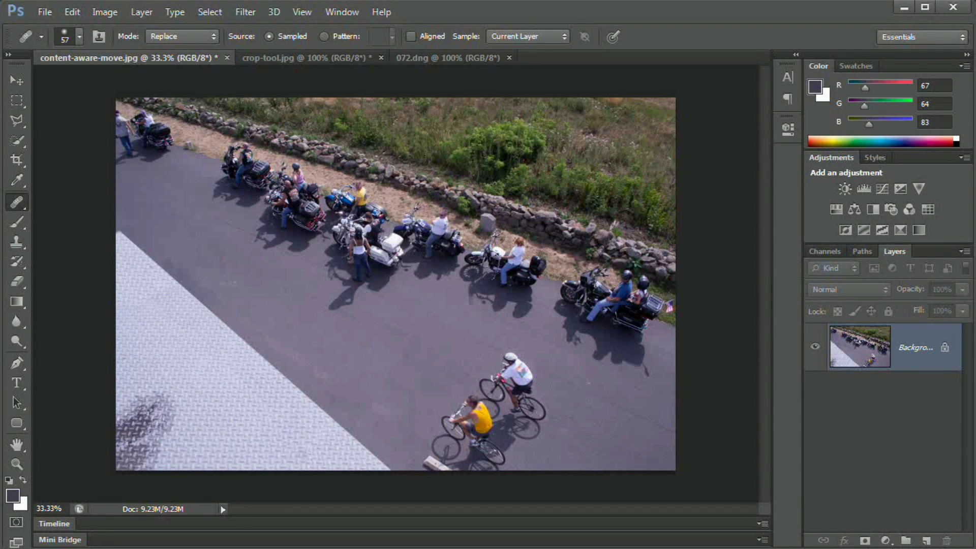
- Switch to the crop-tool.jpg document and bring the whole photo into view
{"action": "left_click", "coordinate": [344, 60]}
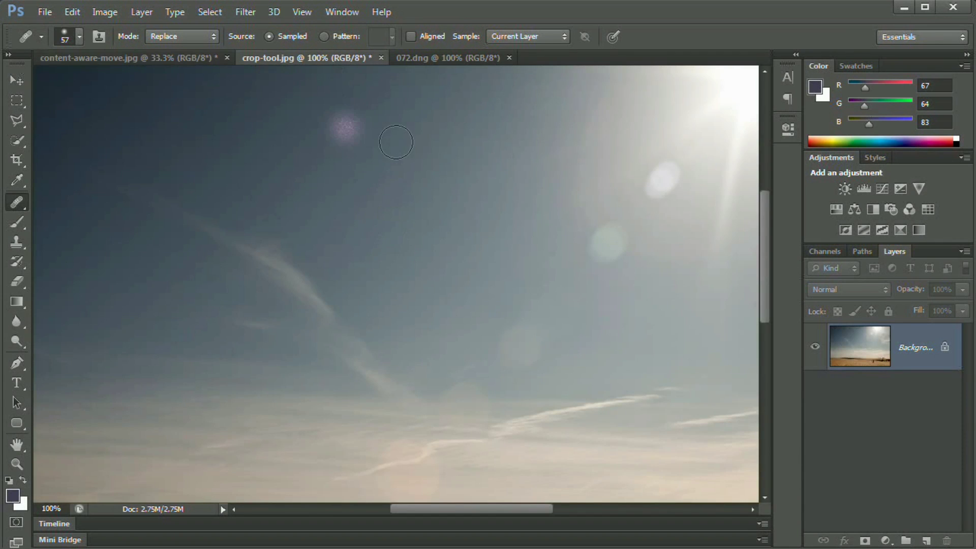
{"action": "left_click", "coordinate": [529, 326]}
{"action": "key", "text": "ctrl+0"}
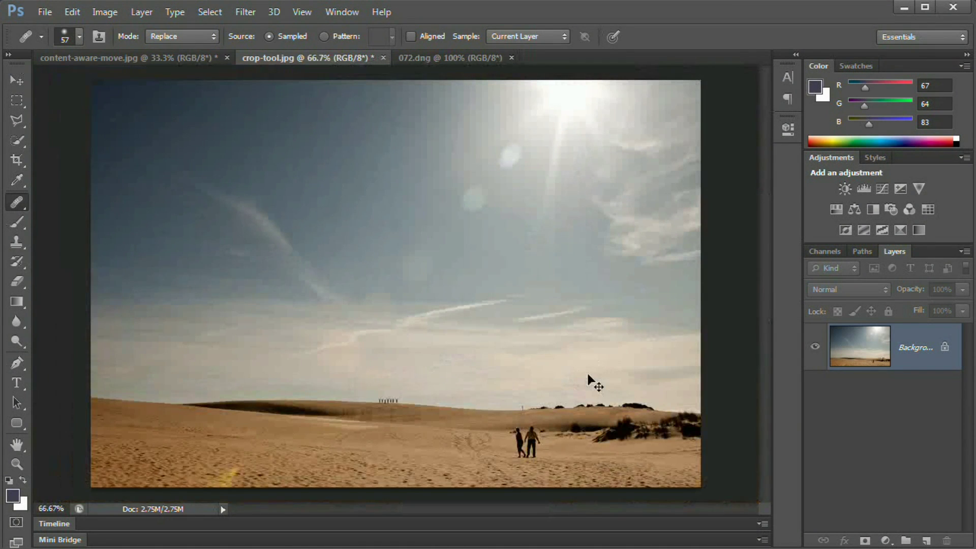
{"action": "left_click", "coordinate": [521, 325]}
{"action": "left_click", "coordinate": [589, 364]}
{"action": "left_click", "coordinate": [575, 259]}
{"action": "left_click", "coordinate": [17, 80]}
{"action": "left_click", "coordinate": [574, 325]}
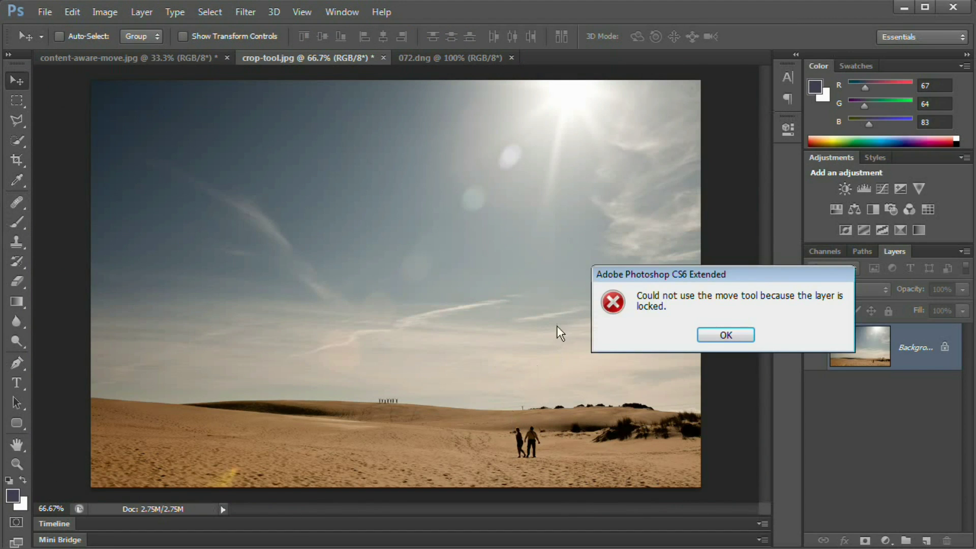
{"action": "left_click", "coordinate": [727, 336]}
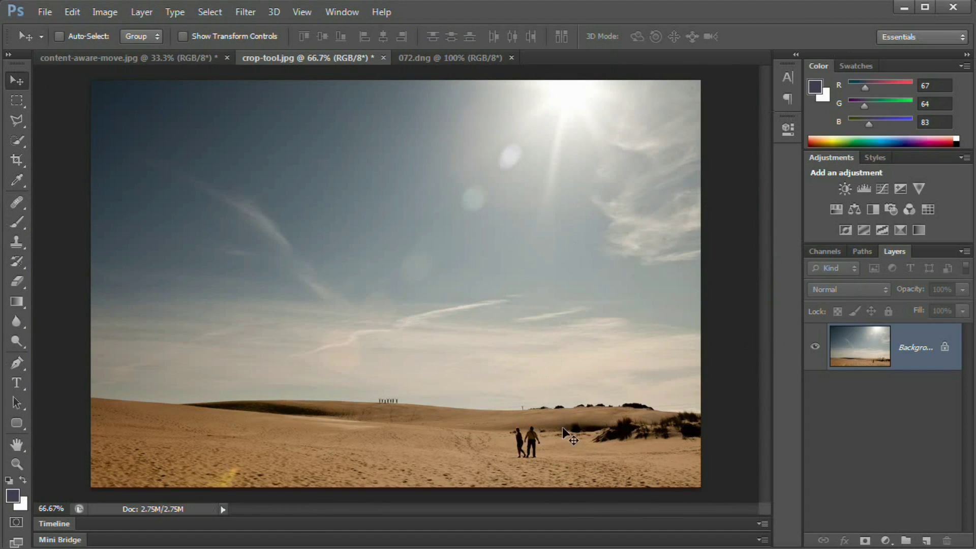
- Outline the walking couple with the Content-Aware Move Tool in Move mode, and move them left across the sand
{"action": "key", "text": "z"}
{"action": "left_click", "coordinate": [534, 436]}
{"action": "left_click", "coordinate": [534, 437]}
{"action": "left_click_drag", "start_coordinate": [525, 429], "coordinate": [672, 387]}
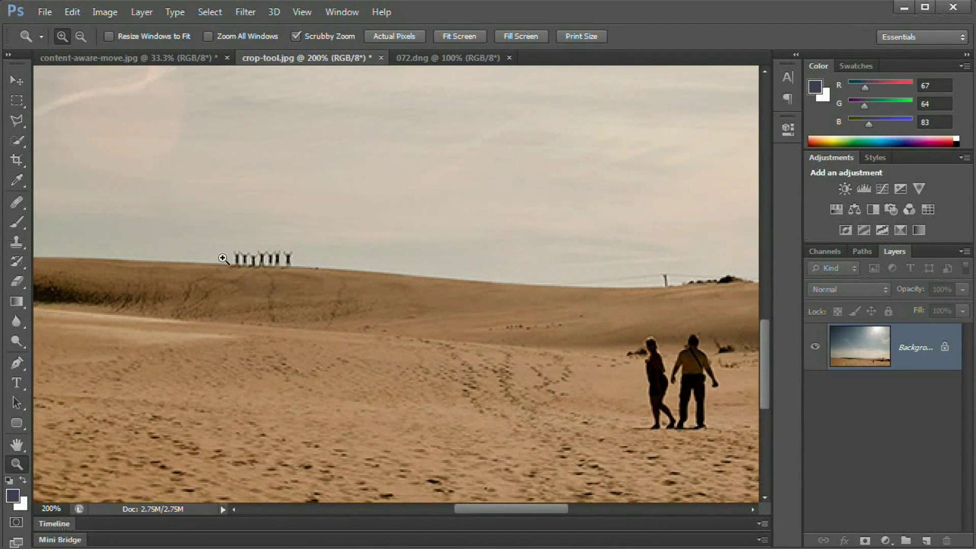
{"action": "left_click_drag", "start_coordinate": [353, 335], "coordinate": [375, 394]}
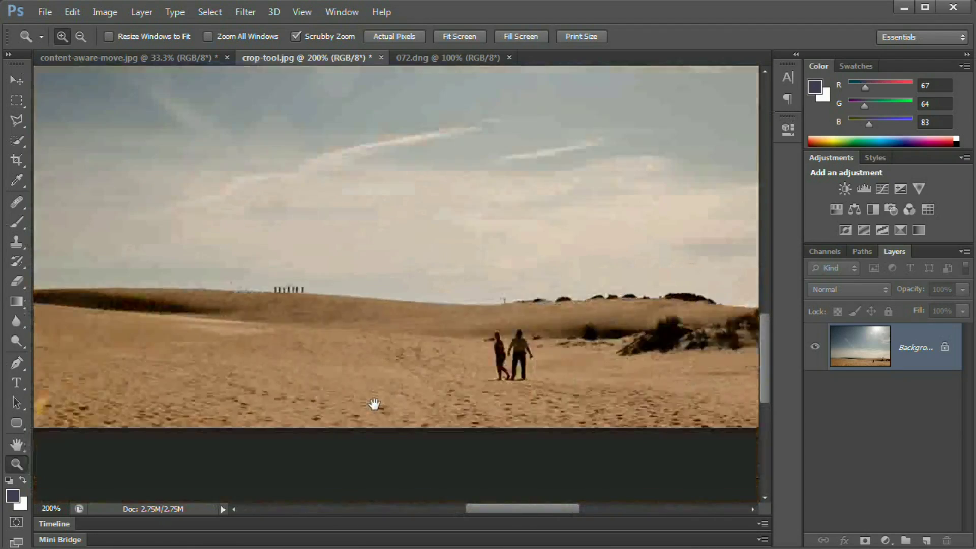
{"action": "left_click_drag", "start_coordinate": [506, 285], "coordinate": [514, 320]}
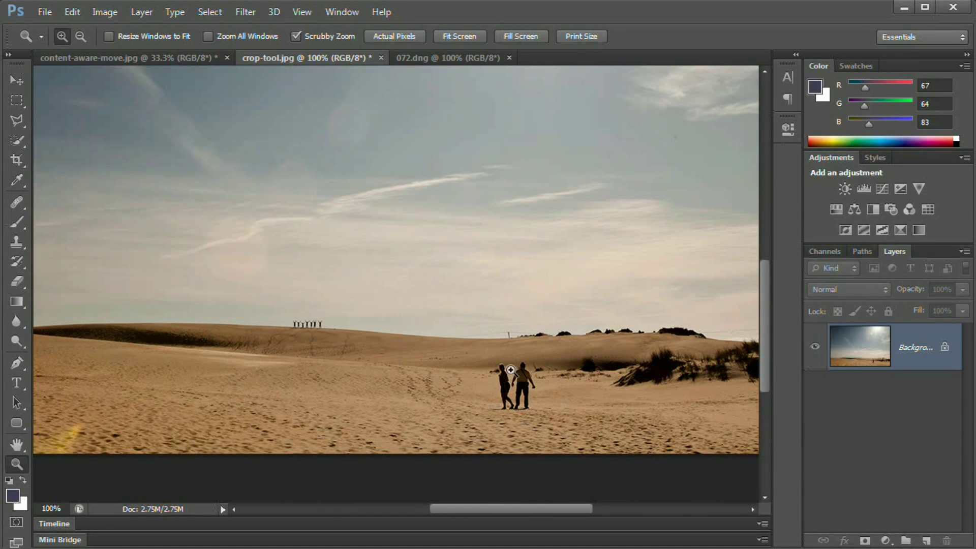
{"action": "left_click", "coordinate": [544, 399]}
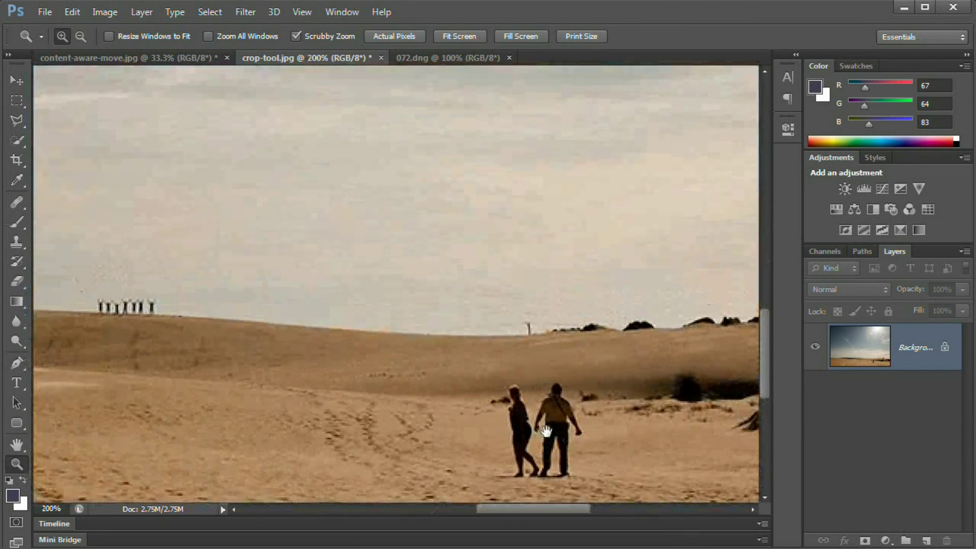
{"action": "mouse_move", "coordinate": [17, 202]}
{"action": "left_mouse_down"}
{"action": "mouse_move", "coordinate": [94, 257]}
{"action": "mouse_move", "coordinate": [93, 243]}
{"action": "left_mouse_up"}
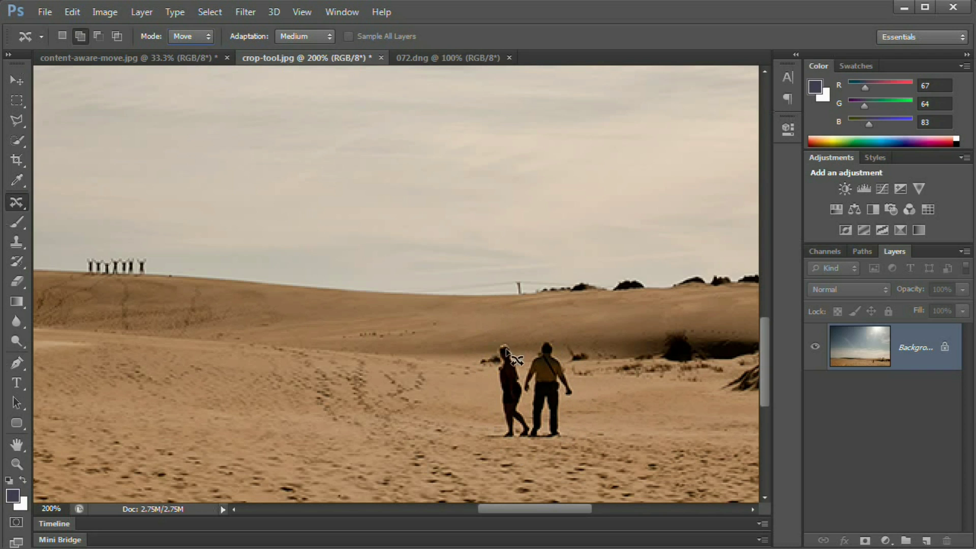
{"action": "mouse_move", "coordinate": [520, 361]}
{"action": "left_mouse_down"}
{"action": "mouse_move", "coordinate": [501, 334]}
{"action": "mouse_move", "coordinate": [477, 350]}
{"action": "mouse_move", "coordinate": [472, 367]}
{"action": "mouse_move", "coordinate": [493, 371]}
{"action": "mouse_move", "coordinate": [501, 424]}
{"action": "mouse_move", "coordinate": [482, 434]}
{"action": "mouse_move", "coordinate": [494, 448]}
{"action": "mouse_move", "coordinate": [560, 443]}
{"action": "mouse_move", "coordinate": [565, 393]}
{"action": "mouse_move", "coordinate": [576, 403]}
{"action": "mouse_move", "coordinate": [580, 389]}
{"action": "mouse_move", "coordinate": [544, 331]}
{"action": "mouse_move", "coordinate": [522, 361]}
{"action": "left_mouse_up"}
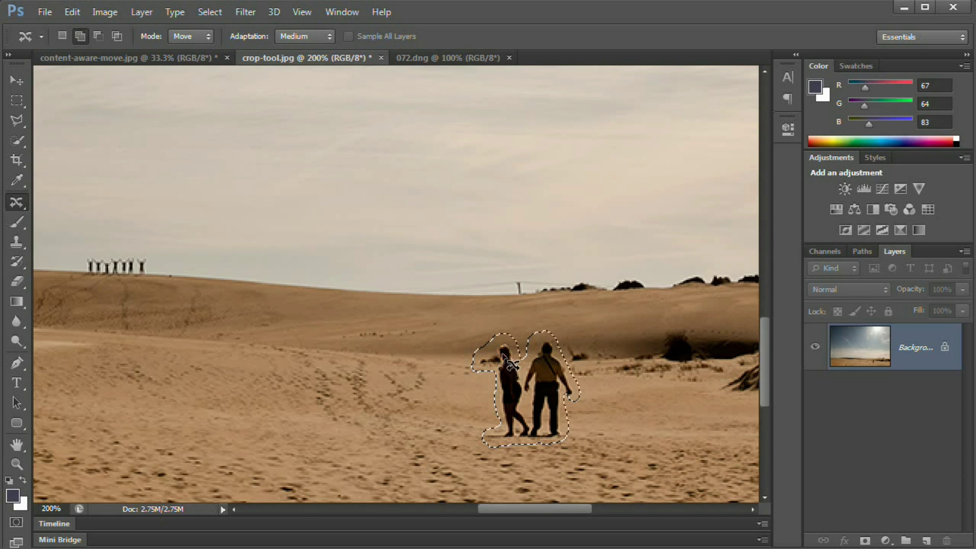
{"action": "left_click_drag", "start_coordinate": [554, 379], "coordinate": [360, 370]}
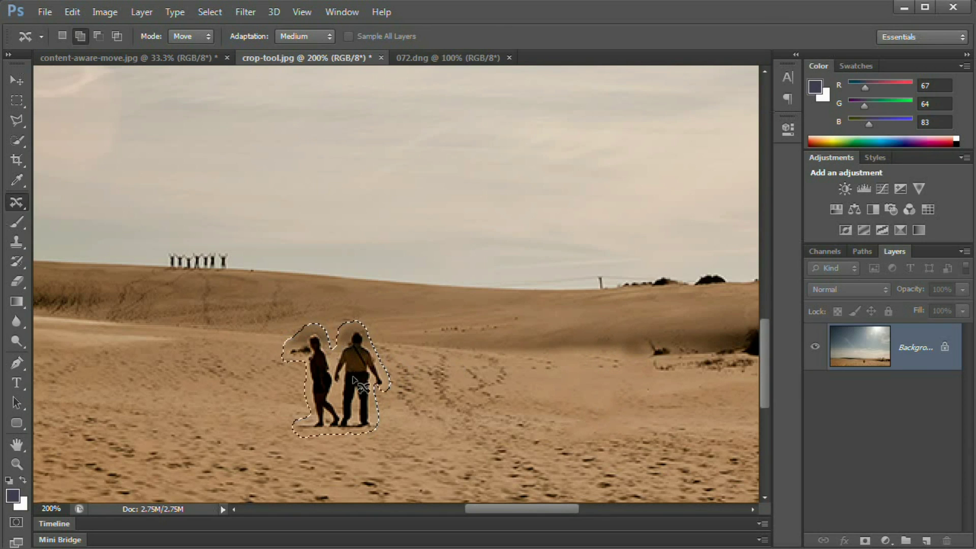
- Hide the selection outline around the moved couple and set the move's adaptation to Very Strict
{"action": "key", "text": "ctrl+d"}
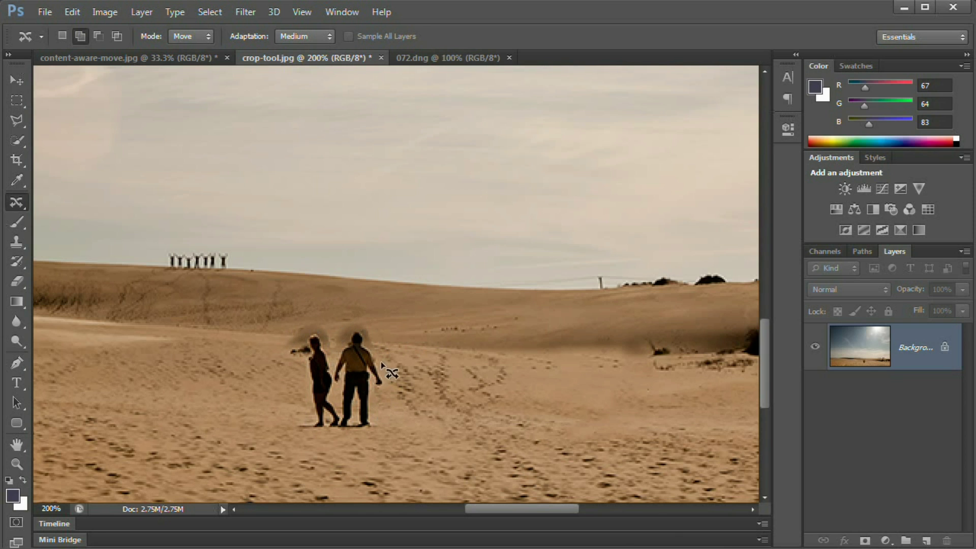
{"action": "mouse_move", "coordinate": [385, 374]}
{"action": "left_mouse_down"}
{"action": "mouse_move", "coordinate": [338, 346]}
{"action": "mouse_move", "coordinate": [389, 389]}
{"action": "left_mouse_up"}
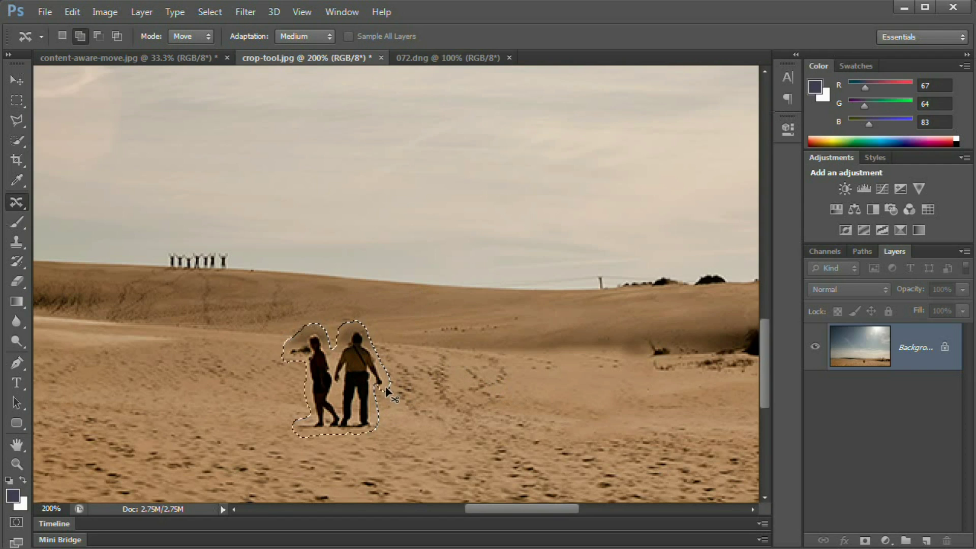
{"action": "key", "text": "ctrl+d"}
{"action": "left_click", "coordinate": [308, 36]}
{"action": "left_click", "coordinate": [310, 35]}
{"action": "left_click", "coordinate": [316, 35]}
{"action": "left_click", "coordinate": [319, 34]}
{"action": "left_click", "coordinate": [319, 33]}
{"action": "left_click", "coordinate": [316, 34]}
{"action": "left_click", "coordinate": [314, 36]}
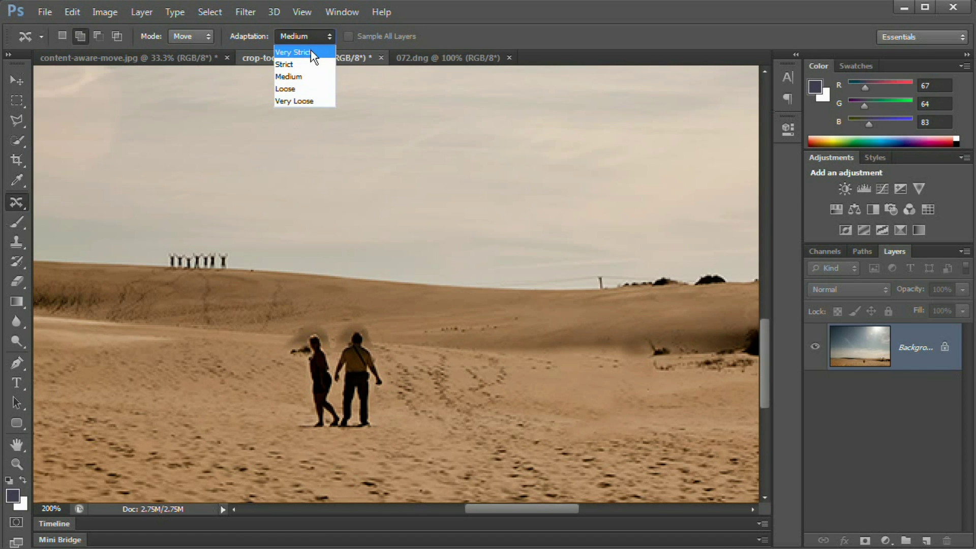
{"action": "left_click", "coordinate": [308, 52]}
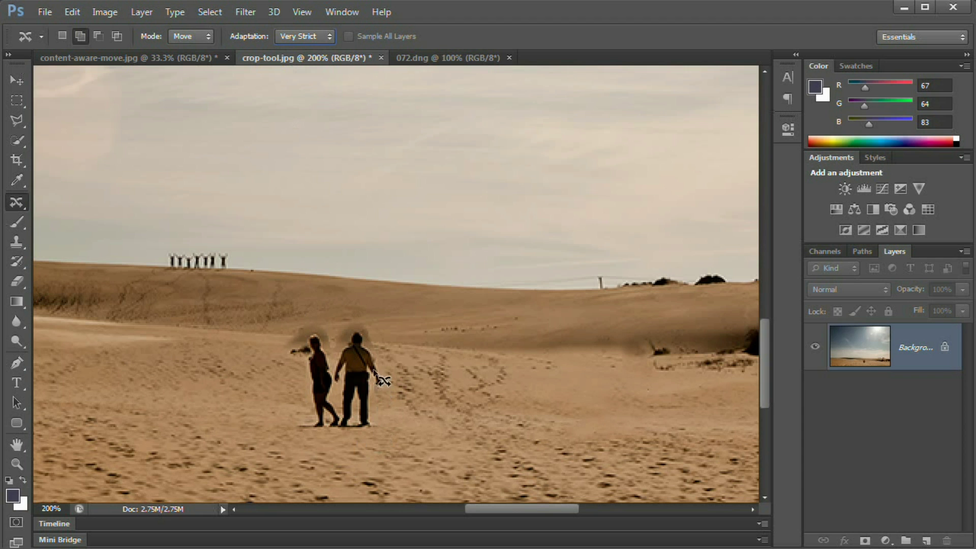
{"action": "left_click", "coordinate": [326, 41]}
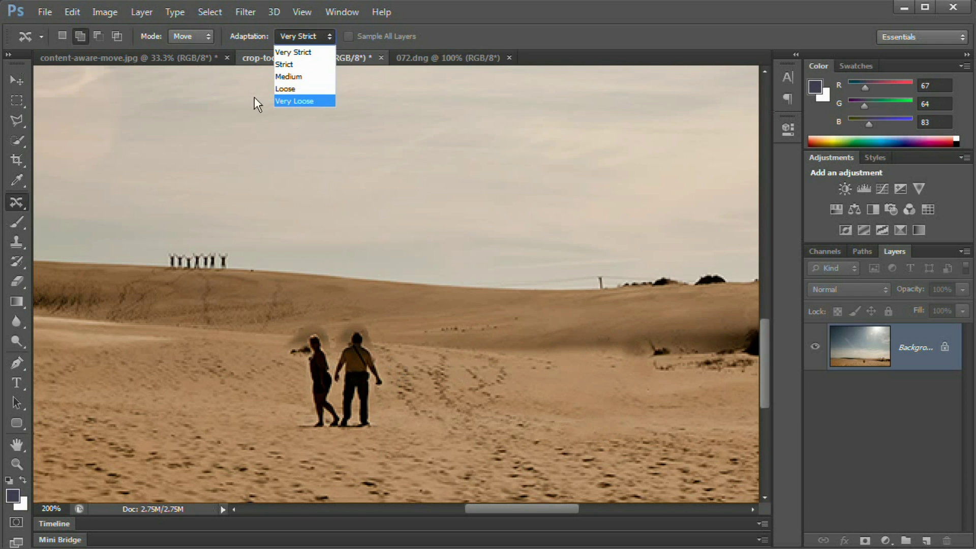
{"action": "left_click", "coordinate": [301, 52]}
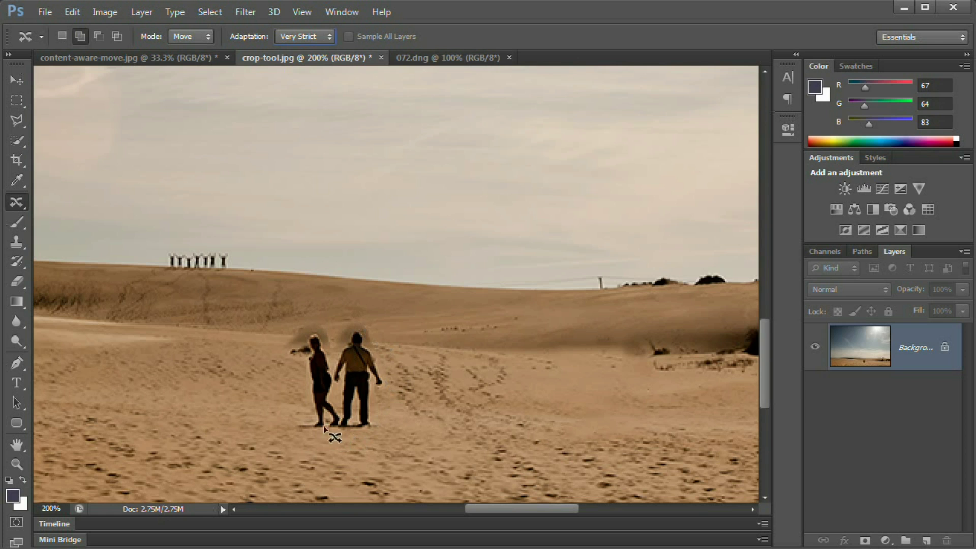
- Try Very Loose adaptation on the couple's move, settle on Loose, and deselect the couple
{"action": "left_click", "coordinate": [322, 39]}
{"action": "left_click", "coordinate": [304, 101]}
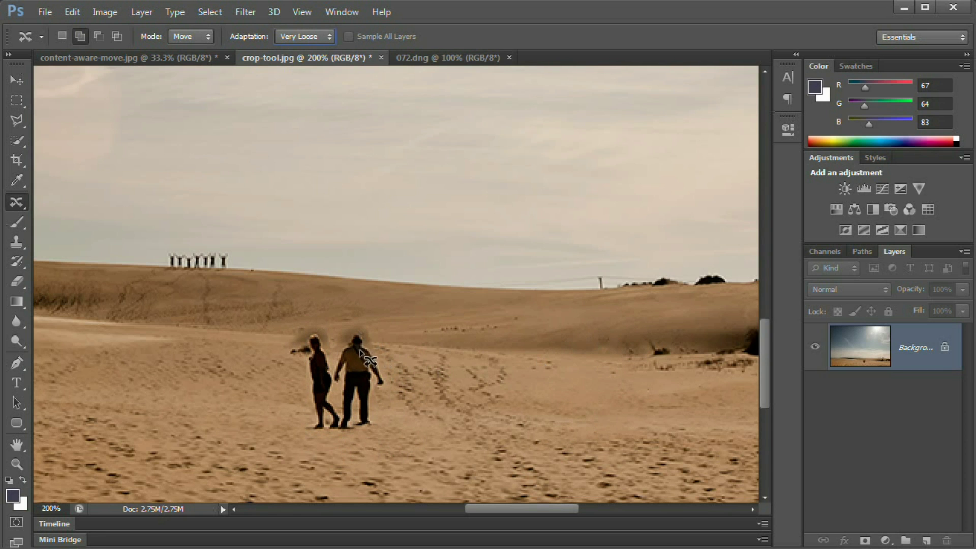
{"action": "left_click", "coordinate": [318, 36]}
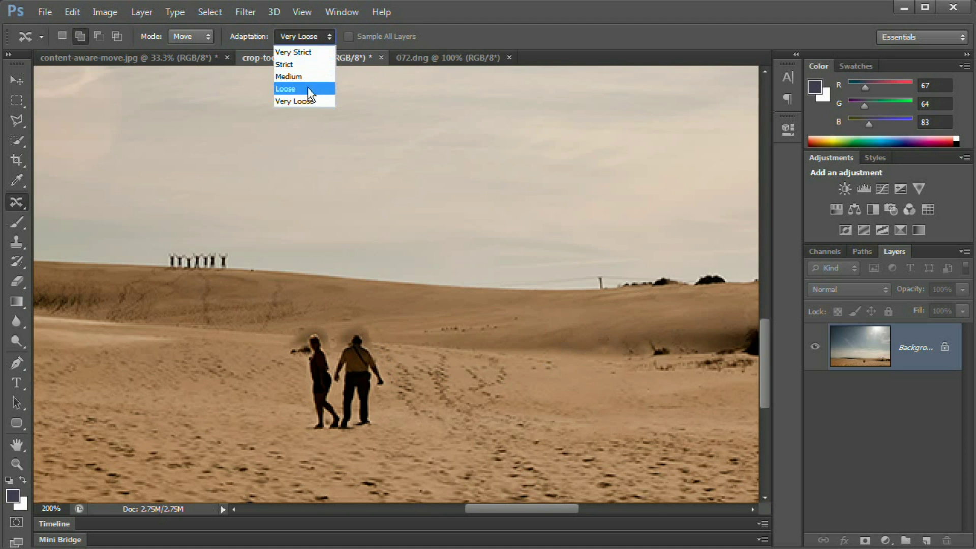
{"action": "left_click", "coordinate": [300, 89]}
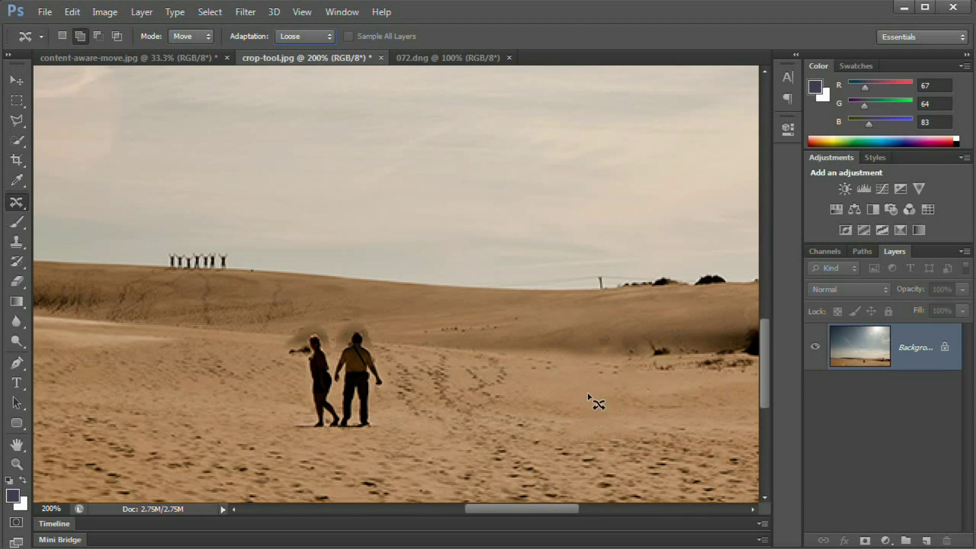
{"action": "left_click_drag", "start_coordinate": [392, 362], "coordinate": [368, 380]}
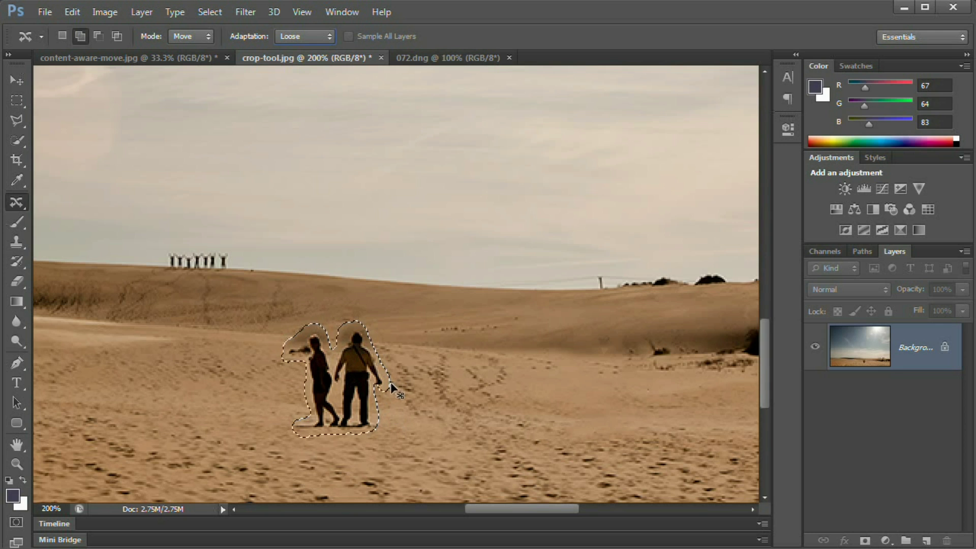
{"action": "key", "text": "ctrl+d"}
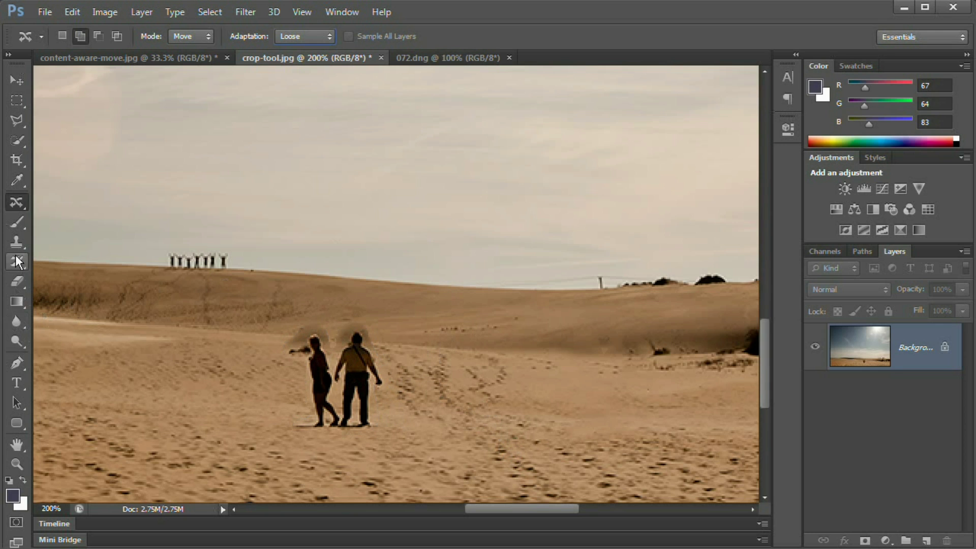
- With the Healing Brush Tool at size 35, sample clean sand and retouch the smudged dune area right of the couple
{"action": "right_click", "coordinate": [18, 202]}
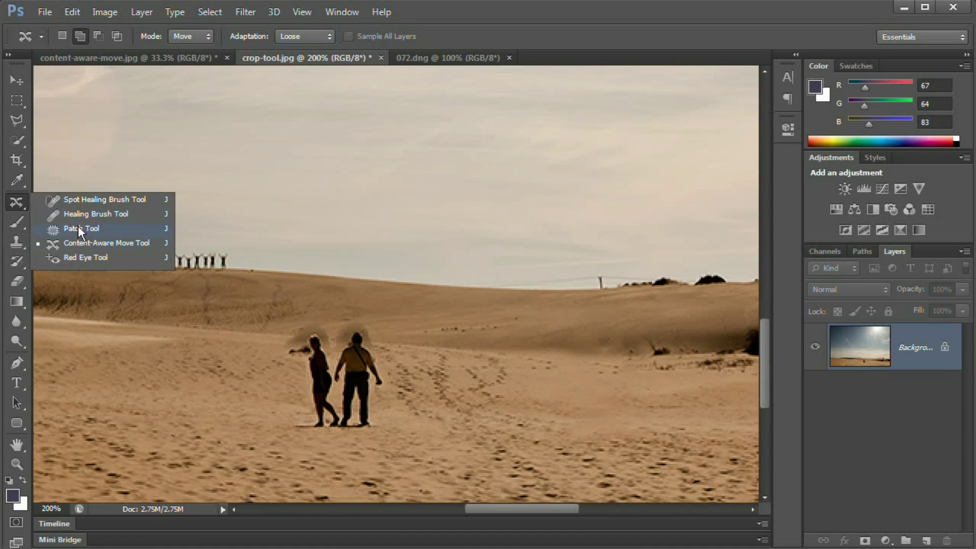
{"action": "left_click", "coordinate": [103, 213]}
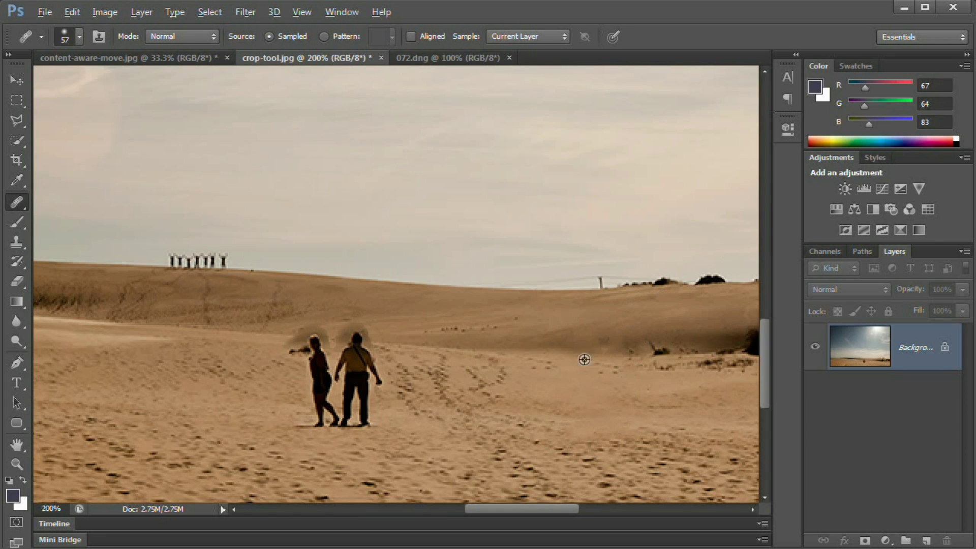
{"action": "key", "text": "alt"}
{"action": "key", "text": "alt"}
{"action": "left_click", "coordinate": [479, 446], "text": "alt"}
{"action": "key", "text": "bracketleft"}
{"action": "key", "text": "bracketleft"}
{"action": "key", "text": "bracketleft"}
{"action": "key", "text": "bracketleft"}
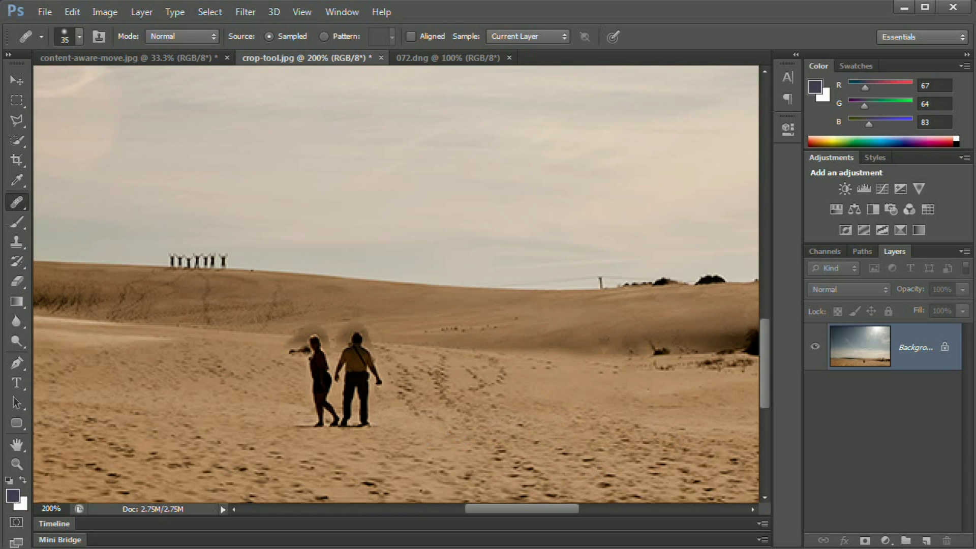
{"action": "key", "text": "alt"}
{"action": "left_click", "coordinate": [528, 387]}
{"action": "left_click", "coordinate": [573, 411], "text": "alt"}
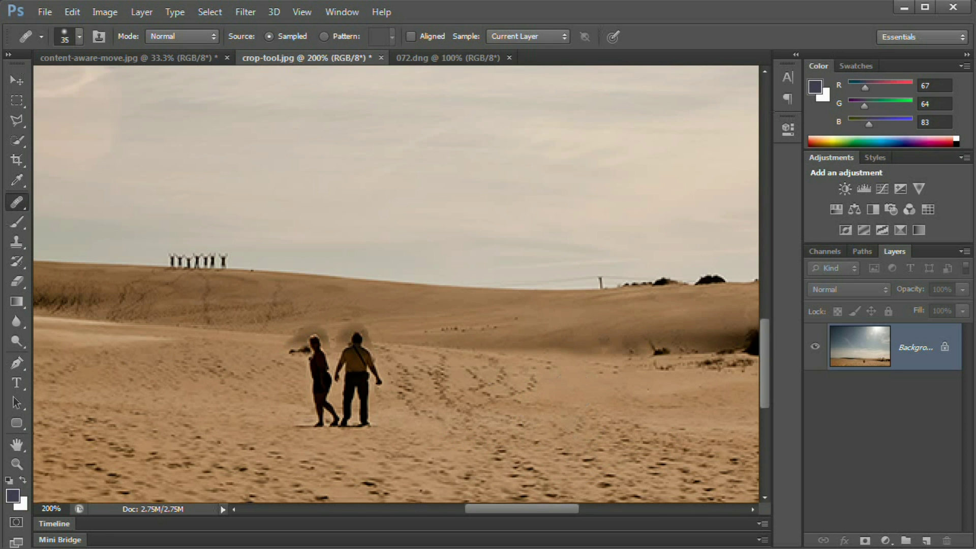
{"action": "left_click", "coordinate": [584, 350]}
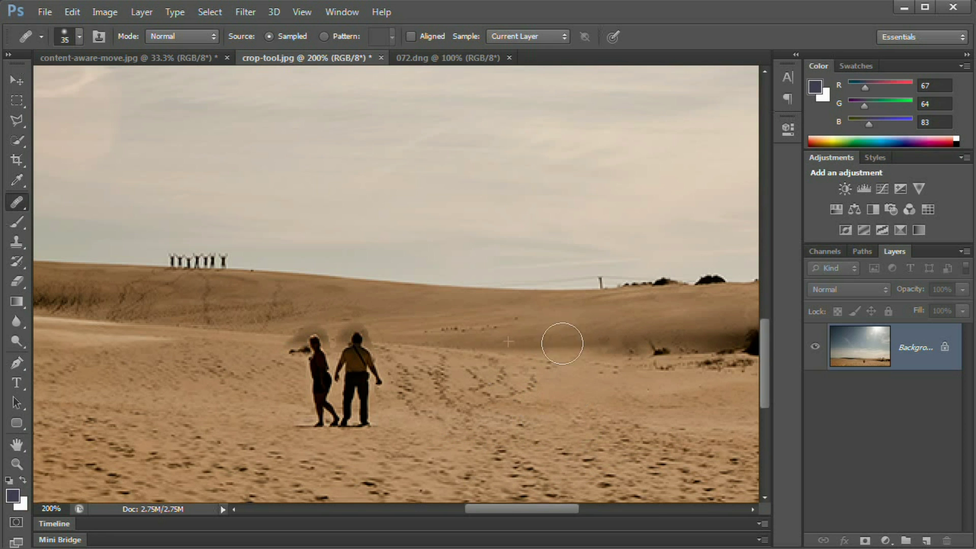
- Reduce the Healing Brush size to 6 for retouching the dark halos around the couple's heads
{"action": "key", "text": "space"}
{"action": "left_click_drag", "start_coordinate": [579, 374], "coordinate": [620, 395]}
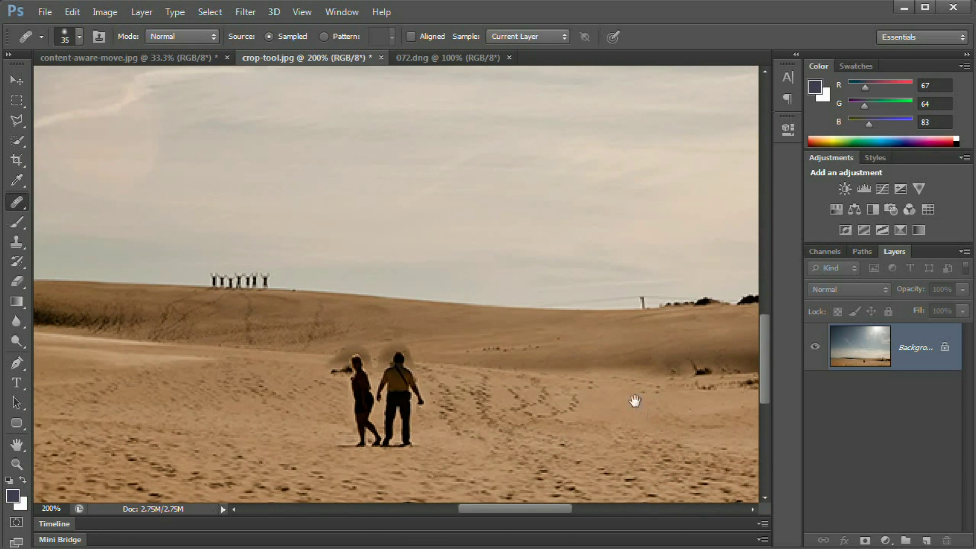
{"action": "left_click_drag", "start_coordinate": [614, 351], "coordinate": [564, 310]}
{"action": "key", "text": "z"}
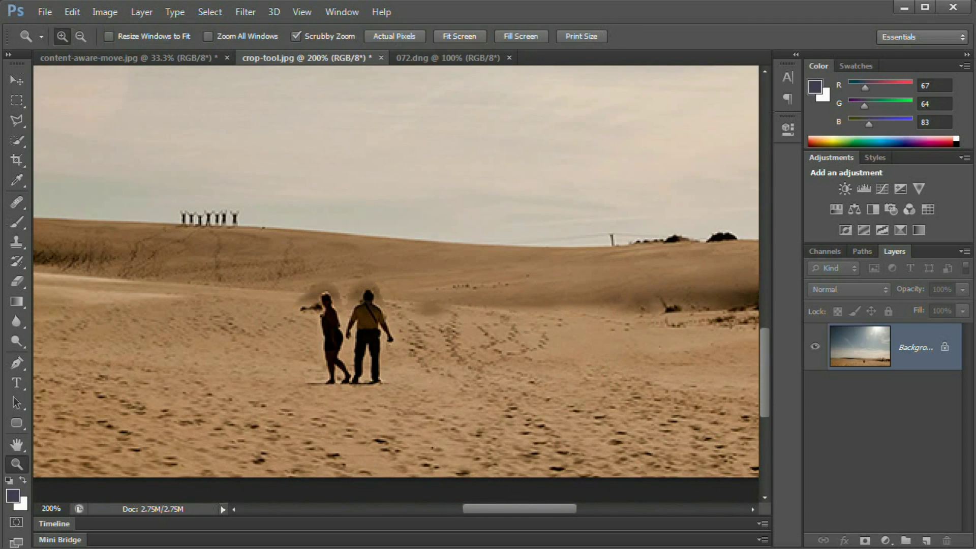
{"action": "mouse_move", "coordinate": [329, 302]}
{"action": "left_mouse_down"}
{"action": "mouse_move", "coordinate": [397, 359]}
{"action": "mouse_move", "coordinate": [395, 249]}
{"action": "left_mouse_up"}
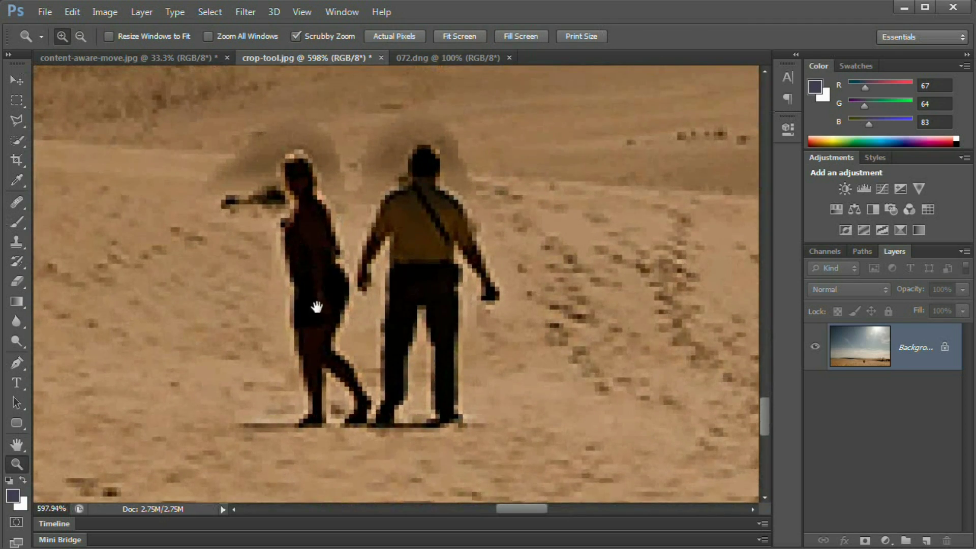
{"action": "left_click_drag", "start_coordinate": [339, 236], "coordinate": [362, 335]}
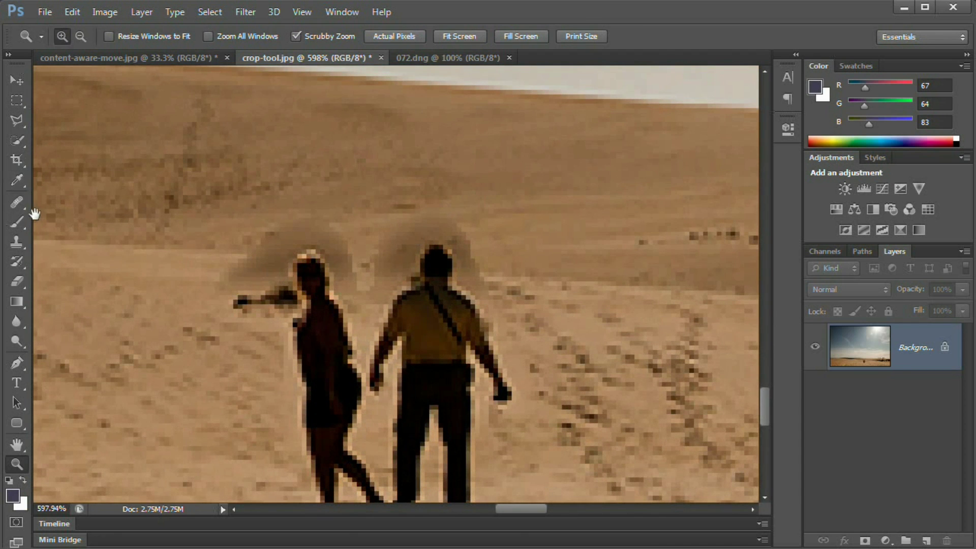
{"action": "left_click_drag", "start_coordinate": [16, 202], "coordinate": [80, 232]}
{"action": "left_click_drag", "start_coordinate": [117, 205], "coordinate": [119, 211]}
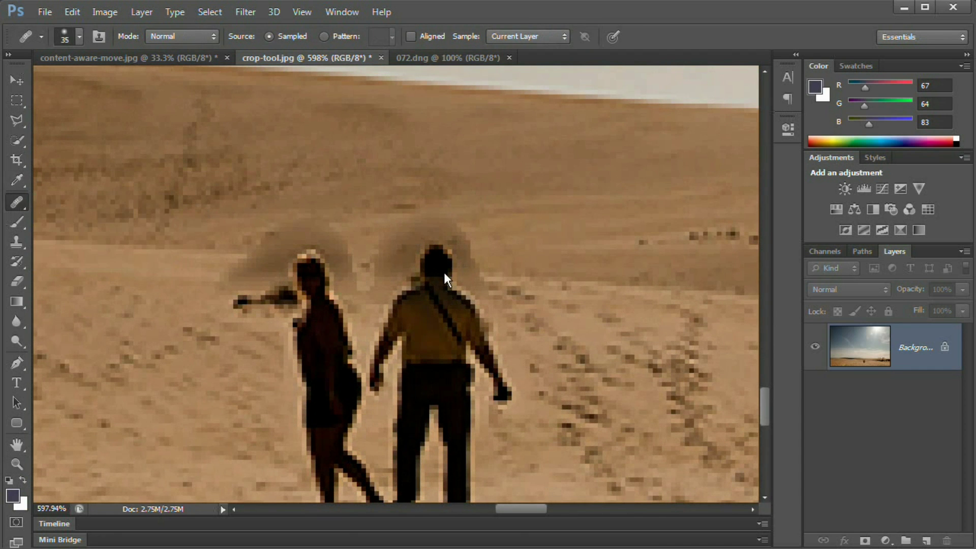
{"action": "key", "text": "bracketleft"}
{"action": "key", "text": "bracketleft"}
{"action": "key", "text": "bracketleft"}
{"action": "key", "text": "bracketleft"}
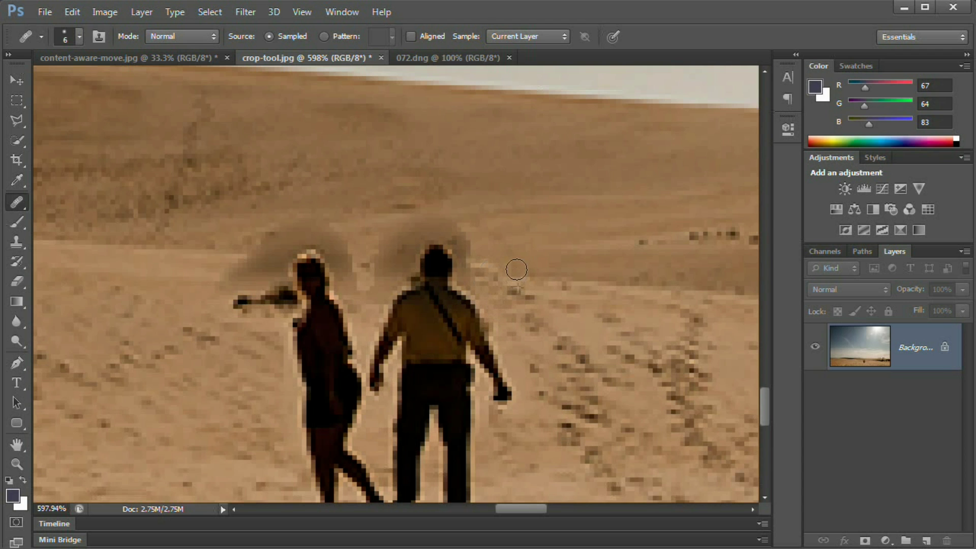
{"action": "left_click", "coordinate": [488, 243], "text": "alt"}
{"action": "left_click_drag", "start_coordinate": [473, 250], "coordinate": [438, 220]}
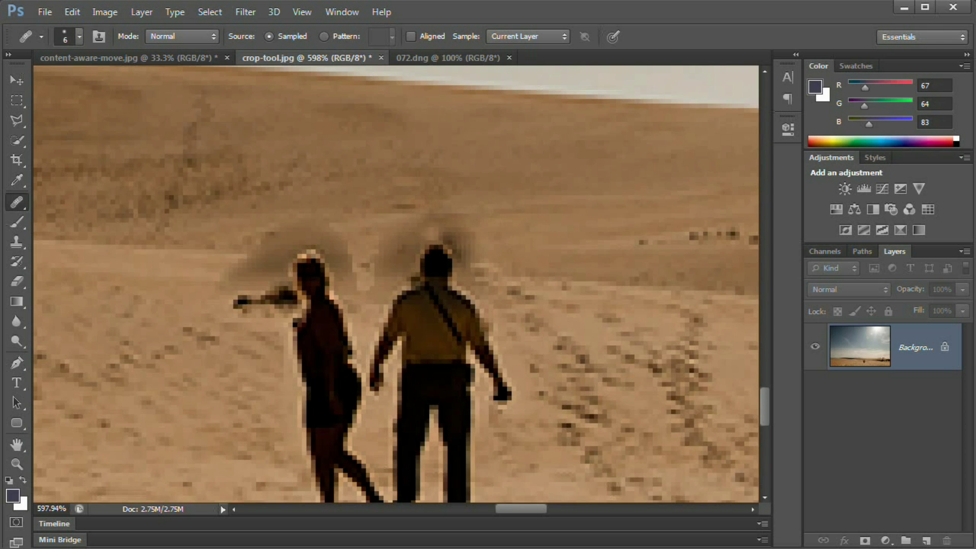
{"action": "key", "text": "ctrl+z"}
- Sample clean dune sand repeatedly and heal the dark halo around the man's head
{"action": "left_click", "coordinate": [493, 244], "text": "alt"}
{"action": "mouse_move", "coordinate": [467, 247]}
{"action": "left_mouse_down"}
{"action": "mouse_move", "coordinate": [459, 218]}
{"action": "mouse_move", "coordinate": [442, 212]}
{"action": "mouse_move", "coordinate": [475, 223]}
{"action": "left_mouse_up"}
{"action": "left_click", "coordinate": [405, 221], "text": "alt"}
{"action": "mouse_move", "coordinate": [393, 243]}
{"action": "left_mouse_down"}
{"action": "mouse_move", "coordinate": [375, 246]}
{"action": "mouse_move", "coordinate": [420, 205]}
{"action": "left_mouse_up"}
{"action": "left_click", "coordinate": [361, 219], "text": "alt"}
{"action": "left_click_drag", "start_coordinate": [380, 269], "coordinate": [397, 231]}
- Sample nearby sand and heal the dark halo around the woman's head, from between the heads to its outer edge
{"action": "left_click", "coordinate": [367, 217], "text": "alt"}
{"action": "mouse_move", "coordinate": [356, 281]}
{"action": "left_mouse_down"}
{"action": "mouse_move", "coordinate": [352, 235]}
{"action": "mouse_move", "coordinate": [372, 251]}
{"action": "mouse_move", "coordinate": [371, 234]}
{"action": "mouse_move", "coordinate": [340, 220]}
{"action": "mouse_move", "coordinate": [336, 190]}
{"action": "left_mouse_up"}
{"action": "left_click", "coordinate": [310, 214], "text": "alt"}
{"action": "mouse_move", "coordinate": [282, 227]}
{"action": "left_mouse_down"}
{"action": "mouse_move", "coordinate": [236, 249]}
{"action": "mouse_move", "coordinate": [246, 235]}
{"action": "left_mouse_up"}
{"action": "left_click_drag", "start_coordinate": [349, 190], "coordinate": [473, 132]}
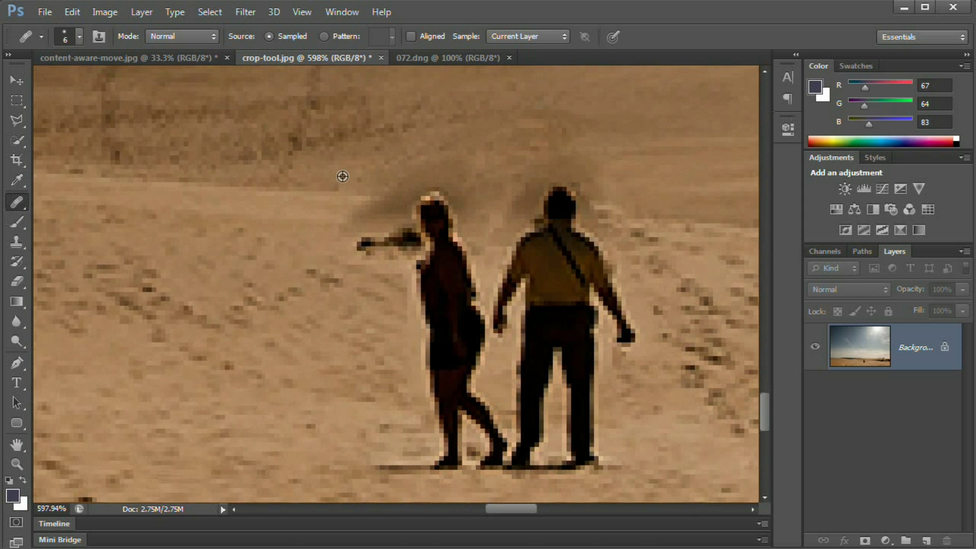
{"action": "mouse_move", "coordinate": [358, 177]}
{"action": "left_mouse_down"}
{"action": "mouse_move", "coordinate": [375, 187]}
{"action": "mouse_move", "coordinate": [338, 221]}
{"action": "mouse_move", "coordinate": [377, 209]}
{"action": "mouse_move", "coordinate": [397, 183]}
{"action": "left_mouse_up"}
- Examine the retouched couple up close and within the whole desert photo
{"action": "left_click_drag", "start_coordinate": [333, 301], "coordinate": [292, 239]}
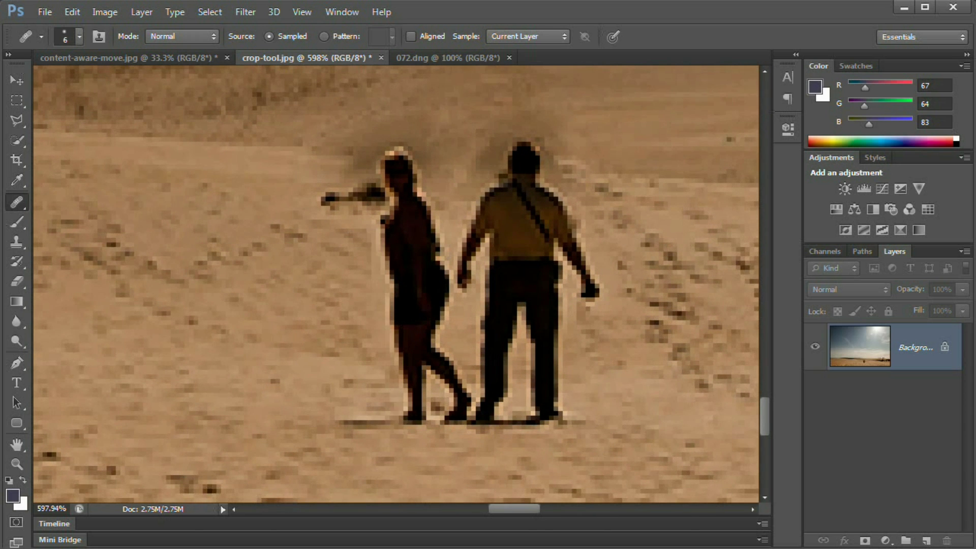
{"action": "key", "text": "ctrl+1"}
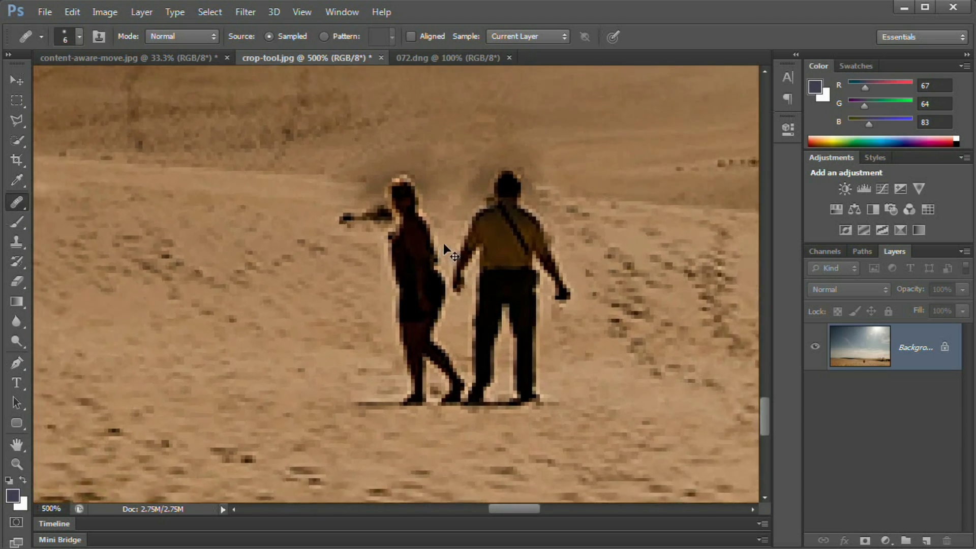
{"action": "key", "text": "ctrl+minus"}
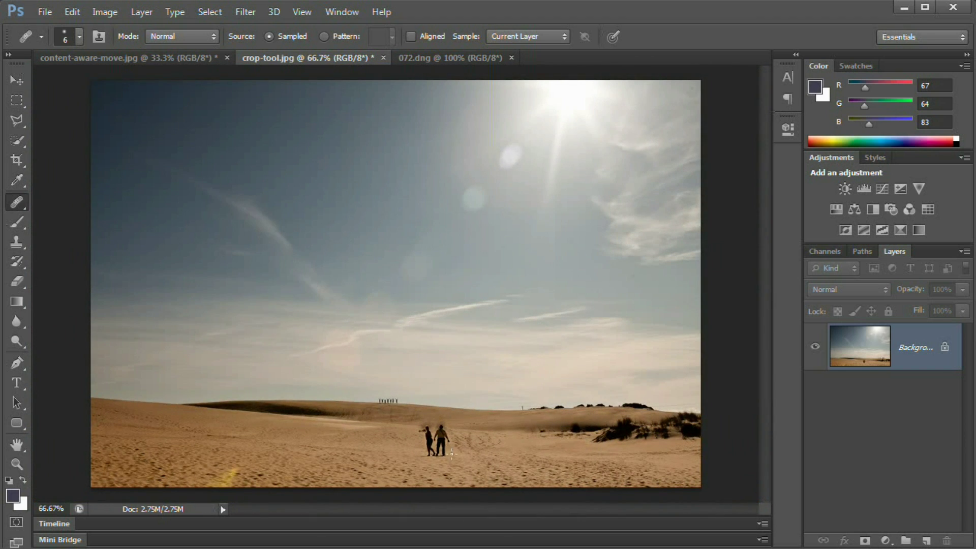
{"action": "key", "text": "z"}
{"action": "left_click", "coordinate": [464, 444]}
{"action": "left_click_drag", "start_coordinate": [463, 429], "coordinate": [465, 380]}
{"action": "key", "text": "ctrl+minus"}
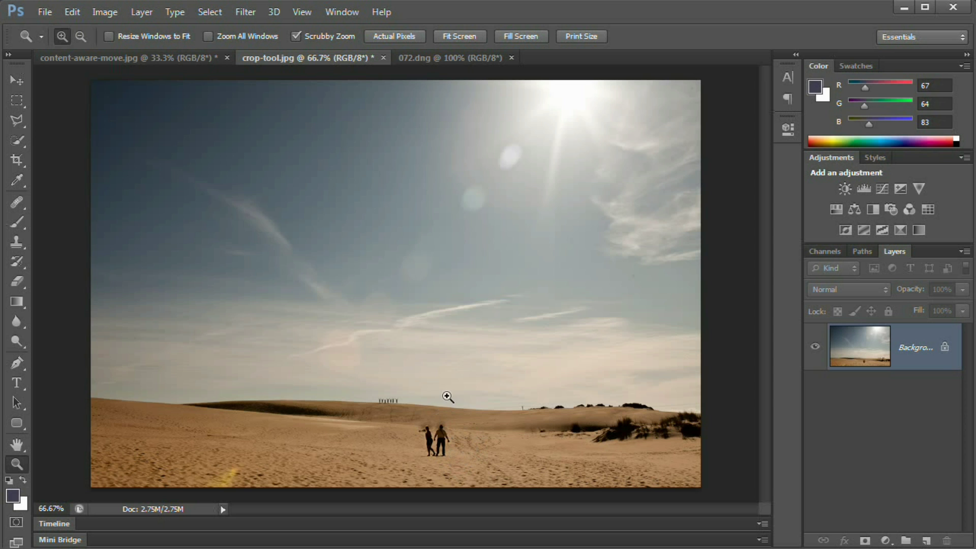
- Switch to the 072.dng document and bring the whole photo into view
{"action": "key", "text": "ctrl+Tab"}
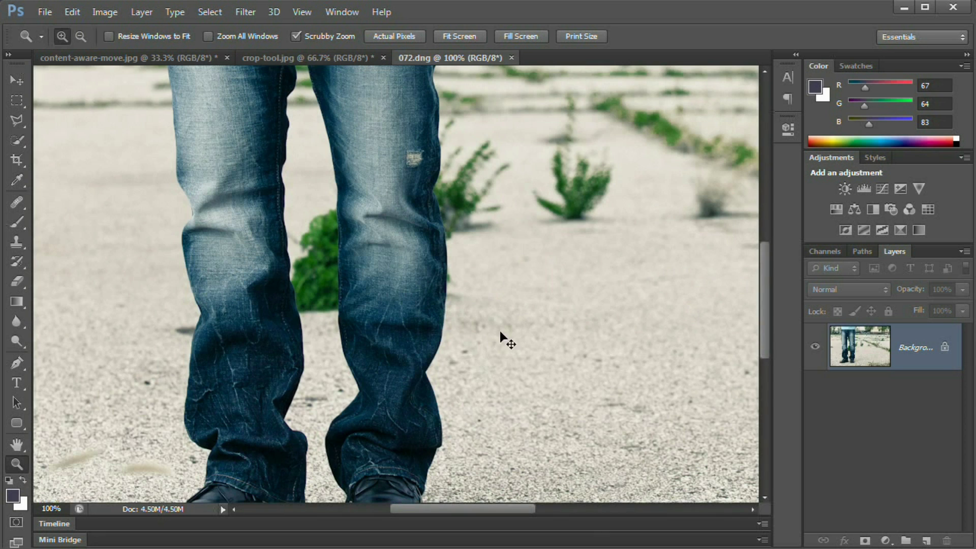
{"action": "key", "text": "ctrl+minus"}
{"action": "key", "text": "ctrl+minus"}
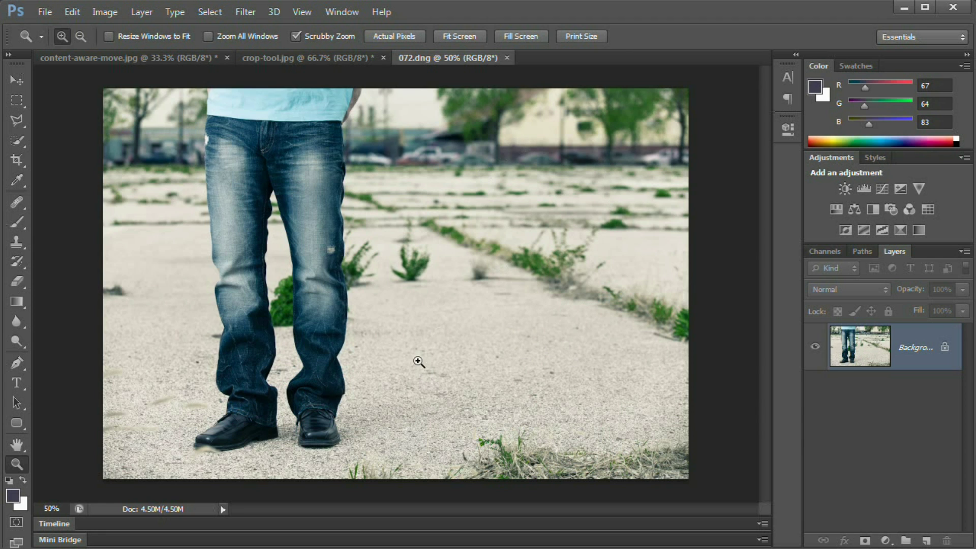
- Choose the Content-Aware Move Tool with Move mode and Medium adaptation
{"action": "left_click_drag", "start_coordinate": [17, 202], "coordinate": [62, 252]}
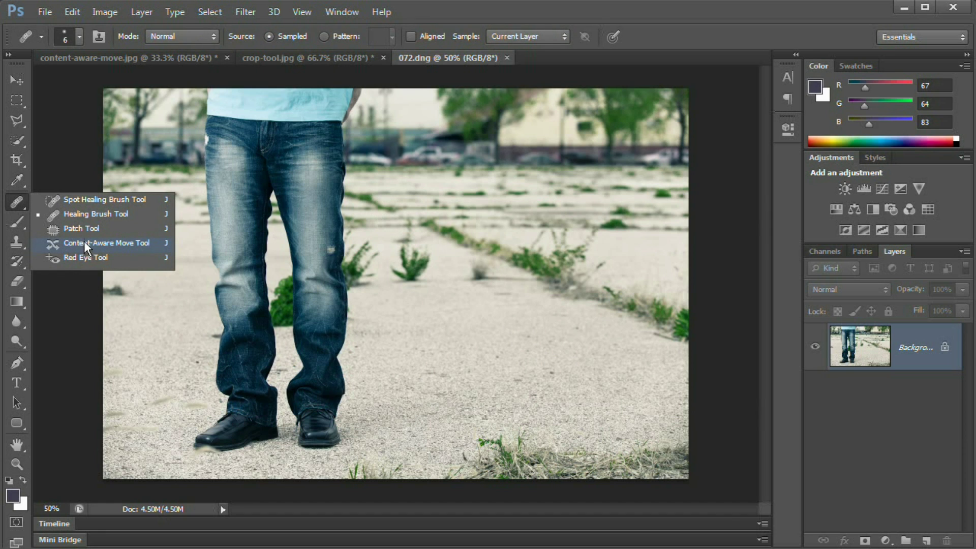
{"action": "left_click", "coordinate": [95, 243]}
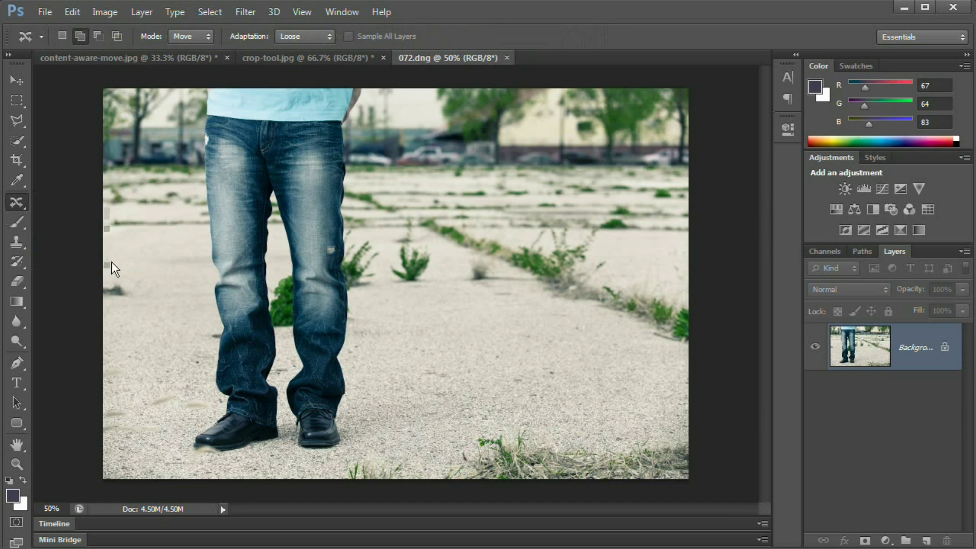
{"action": "left_click", "coordinate": [206, 38]}
{"action": "left_click", "coordinate": [191, 50]}
{"action": "left_click", "coordinate": [315, 36]}
{"action": "left_click", "coordinate": [299, 76]}
- Outline the standing man in jeans, including his shoes, move him to the right side of the photo, and deselect
{"action": "left_click_drag", "start_coordinate": [194, 120], "coordinate": [201, 261]}
{"action": "mouse_move", "coordinate": [210, 383]}
{"action": "left_mouse_down"}
{"action": "mouse_move", "coordinate": [195, 429]}
{"action": "mouse_move", "coordinate": [213, 463]}
{"action": "mouse_move", "coordinate": [332, 462]}
{"action": "mouse_move", "coordinate": [365, 443]}
{"action": "mouse_move", "coordinate": [377, 418]}
{"action": "mouse_move", "coordinate": [359, 398]}
{"action": "mouse_move", "coordinate": [349, 349]}
{"action": "mouse_move", "coordinate": [354, 287]}
{"action": "mouse_move", "coordinate": [374, 277]}
{"action": "mouse_move", "coordinate": [380, 238]}
{"action": "mouse_move", "coordinate": [351, 220]}
{"action": "mouse_move", "coordinate": [356, 136]}
{"action": "mouse_move", "coordinate": [375, 76]}
{"action": "mouse_move", "coordinate": [270, 101]}
{"action": "left_mouse_up"}
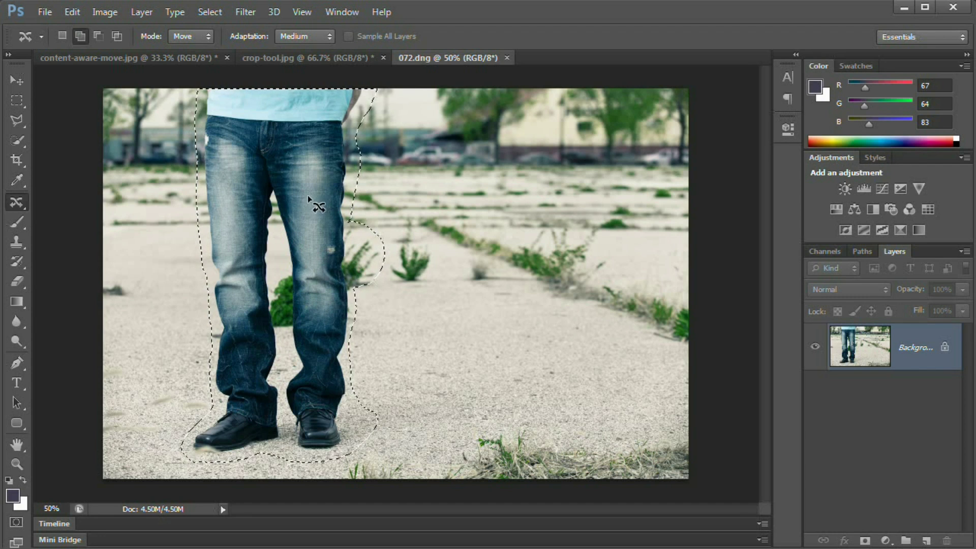
{"action": "left_click_drag", "start_coordinate": [307, 196], "coordinate": [524, 233]}
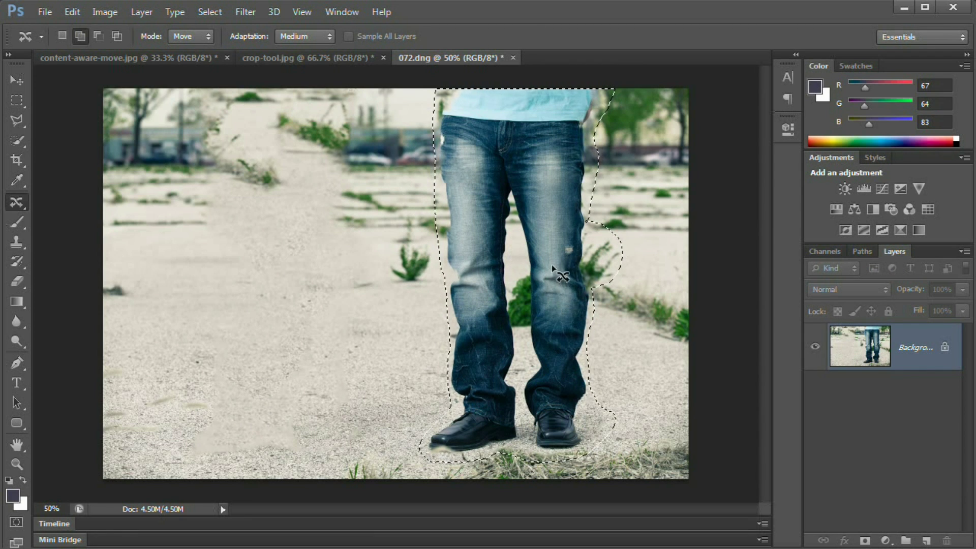
{"action": "key", "text": "ctrl+d"}
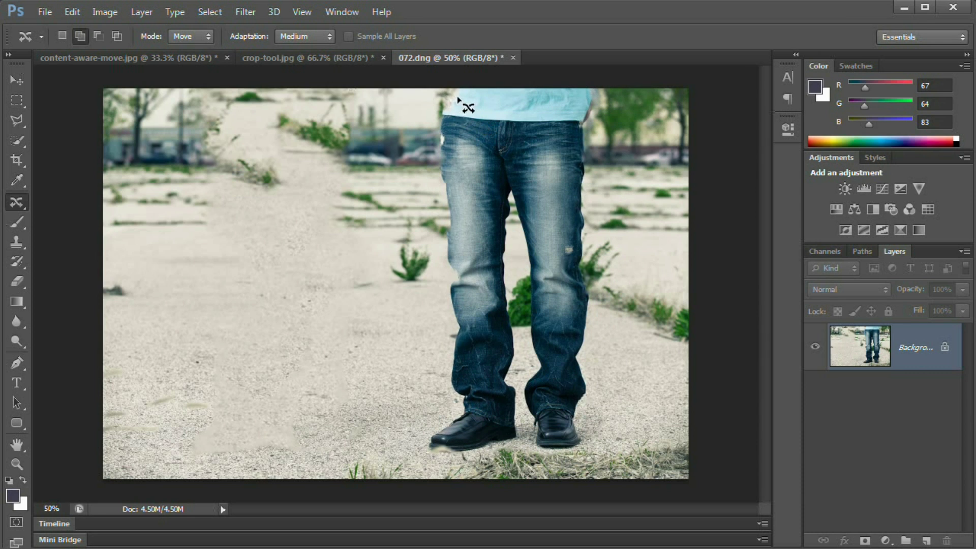
- Set the Content-Aware Move Tool to Strict adaptation and Extend mode
{"action": "left_click", "coordinate": [327, 37]}
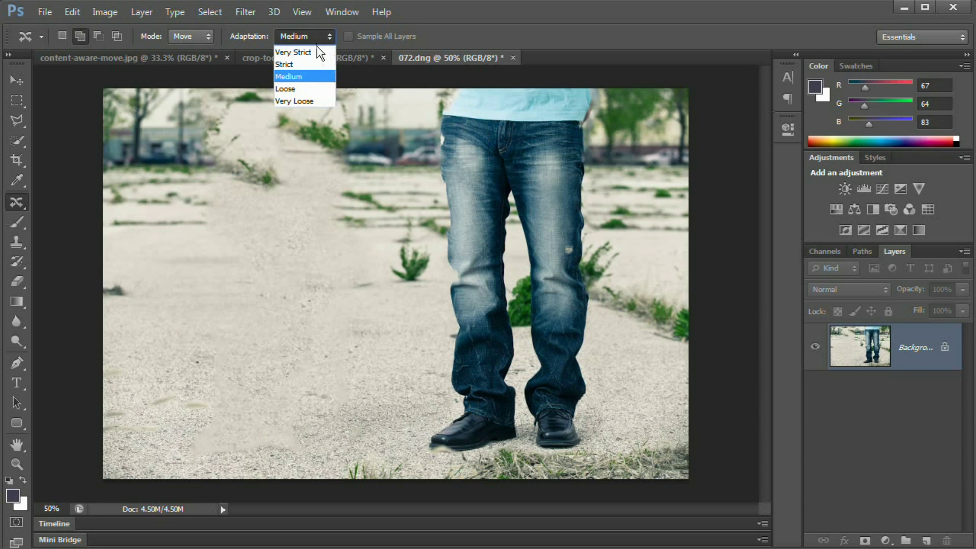
{"action": "left_click", "coordinate": [298, 64]}
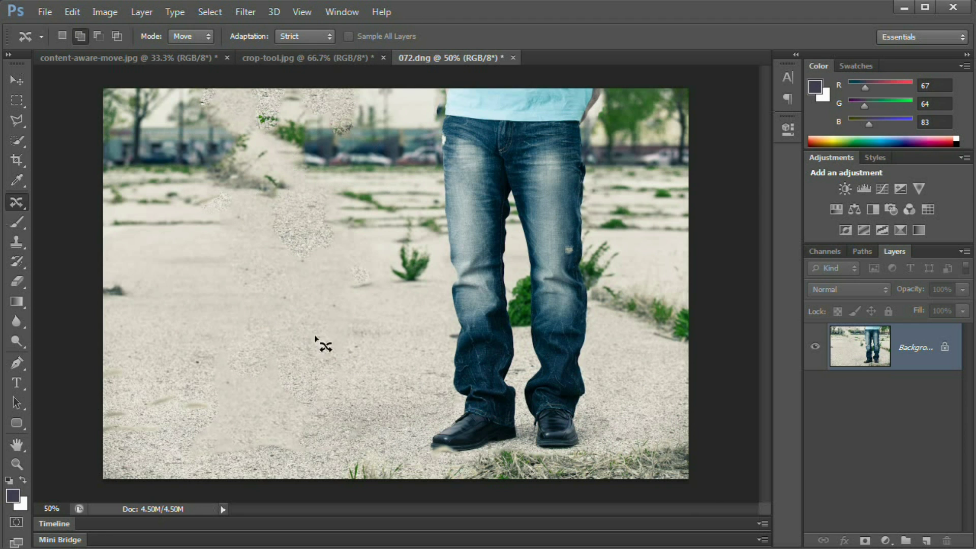
{"action": "left_click", "coordinate": [198, 36]}
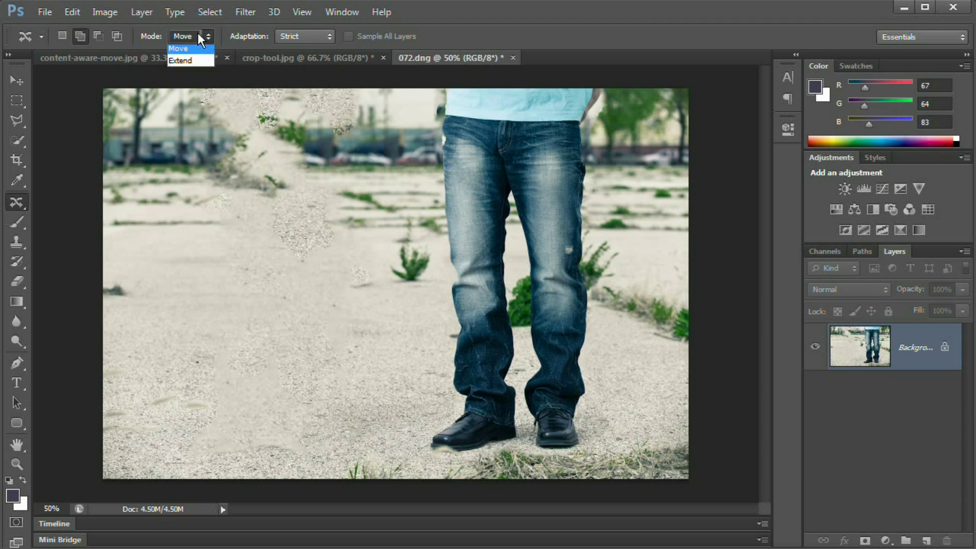
{"action": "left_click", "coordinate": [186, 64]}
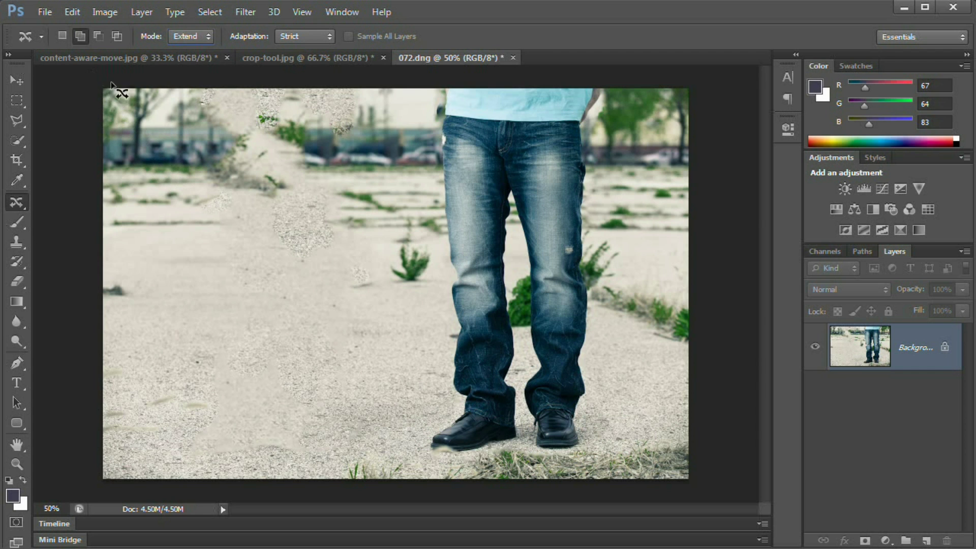
- Try to outline the trees and buildings in the photo's upper-left background and extend them rightward over the smeared area
{"action": "mouse_move", "coordinate": [186, 88]}
{"action": "left_mouse_down"}
{"action": "mouse_move", "coordinate": [194, 177]}
{"action": "mouse_move", "coordinate": [182, 191]}
{"action": "mouse_move", "coordinate": [115, 203]}
{"action": "mouse_move", "coordinate": [82, 116]}
{"action": "mouse_move", "coordinate": [114, 82]}
{"action": "left_mouse_up"}
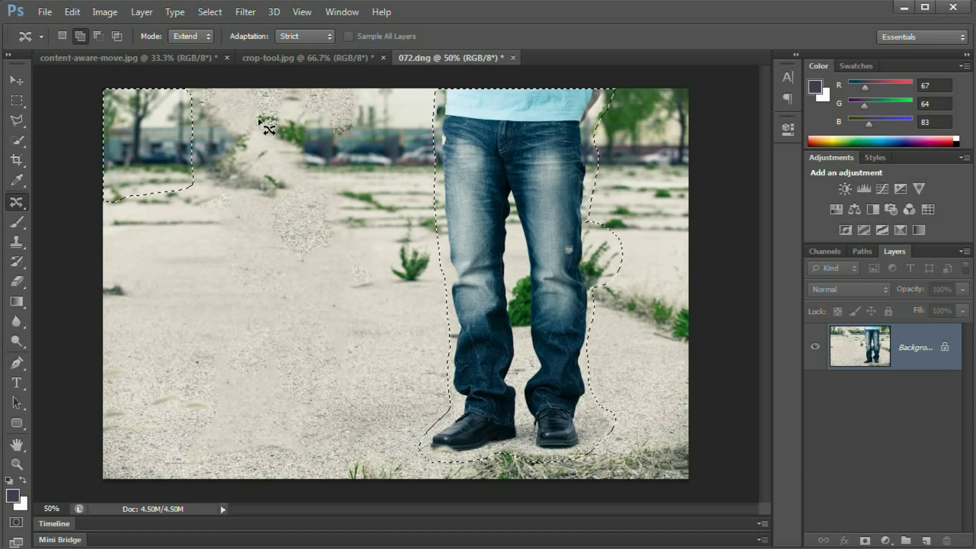
{"action": "key", "text": "ctrl+d"}
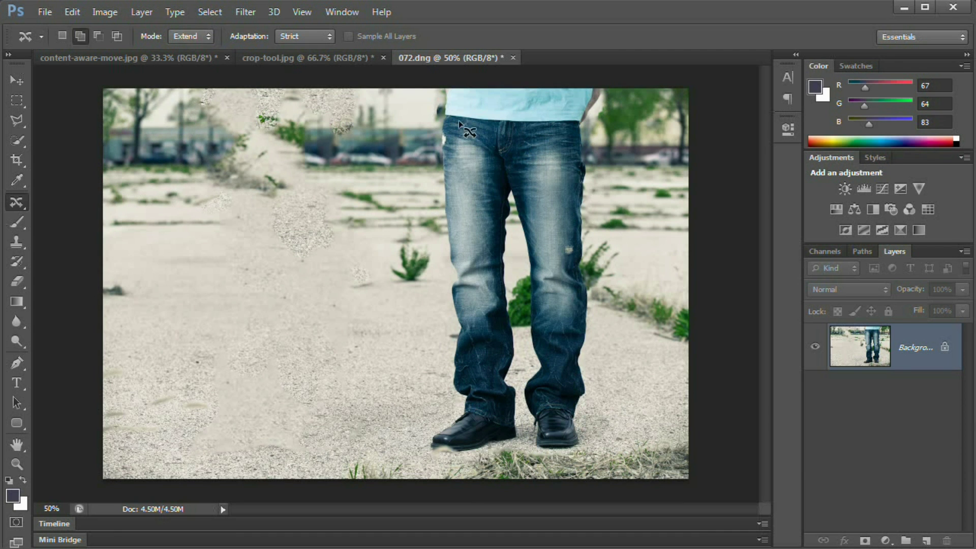
{"action": "left_click_drag", "start_coordinate": [197, 88], "coordinate": [193, 129]}
{"action": "mouse_move", "coordinate": [163, 186]}
{"action": "left_mouse_down"}
{"action": "mouse_move", "coordinate": [72, 122]}
{"action": "mouse_move", "coordinate": [100, 81]}
{"action": "left_mouse_up"}
{"action": "left_click_drag", "start_coordinate": [165, 134], "coordinate": [255, 131]}
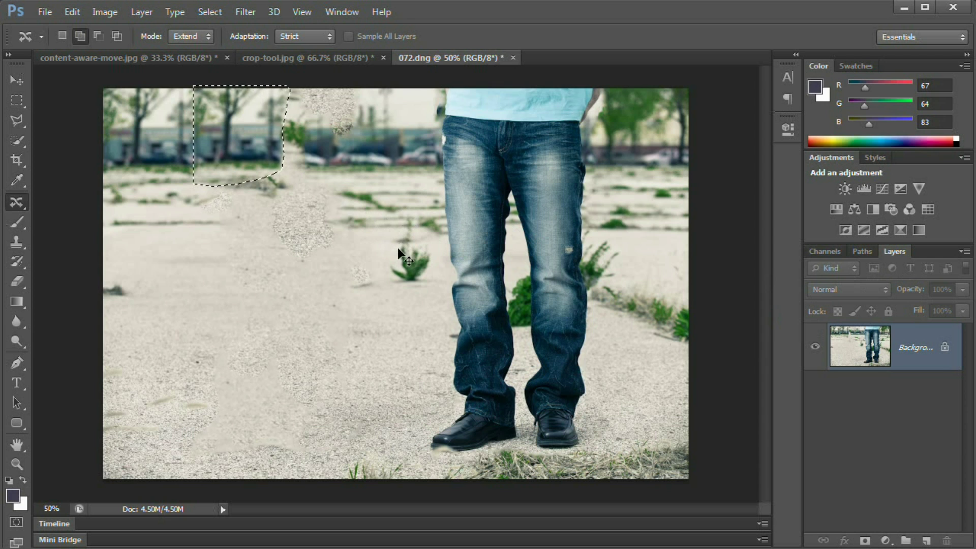
{"action": "key", "text": "ctrl+d"}
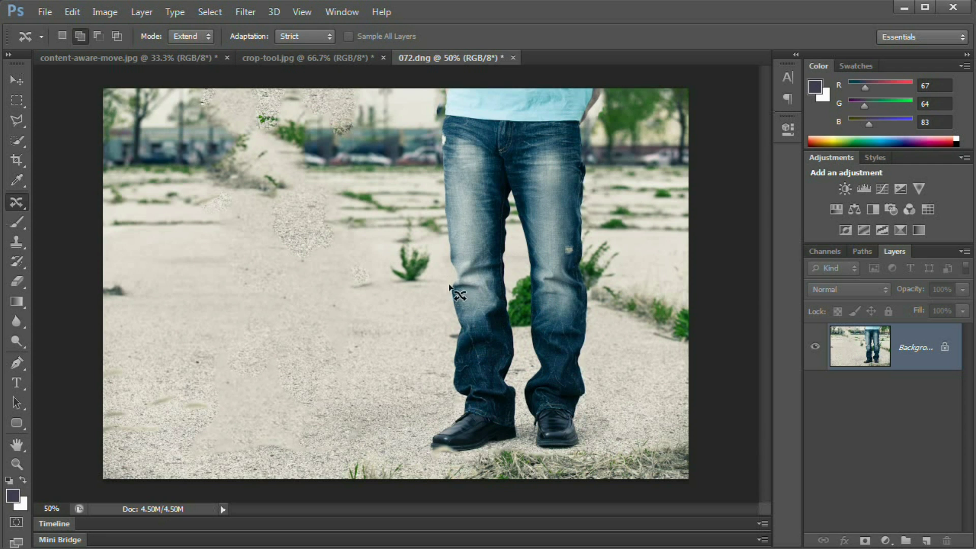
- Switch to the content-aware-move.jpg document and outline both cyclists together with their shadows
{"action": "left_click", "coordinate": [171, 56]}
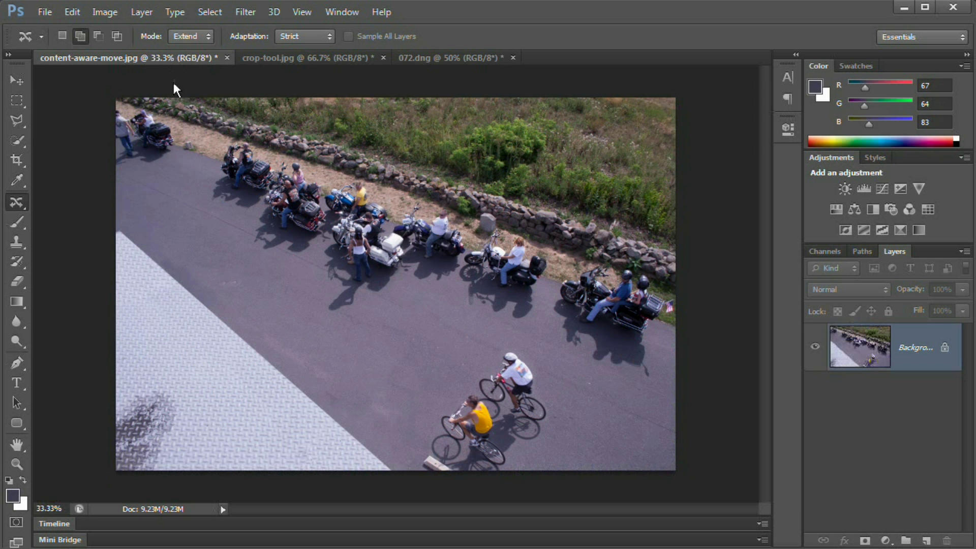
{"action": "left_click", "coordinate": [205, 37]}
{"action": "mouse_move", "coordinate": [550, 425]}
{"action": "left_mouse_down"}
{"action": "mouse_move", "coordinate": [541, 361]}
{"action": "mouse_move", "coordinate": [504, 337]}
{"action": "mouse_move", "coordinate": [467, 369]}
{"action": "left_mouse_up"}
{"action": "mouse_move", "coordinate": [461, 470]}
{"action": "left_mouse_down"}
{"action": "mouse_move", "coordinate": [524, 480]}
{"action": "mouse_move", "coordinate": [562, 436]}
{"action": "mouse_move", "coordinate": [556, 427]}
{"action": "left_mouse_up"}
- Set the adaptation to Very Strict and duplicate the two outlined cyclists farther up and left on the road
{"action": "left_click", "coordinate": [191, 36]}
{"action": "left_click", "coordinate": [311, 36]}
{"action": "left_click", "coordinate": [305, 53]}
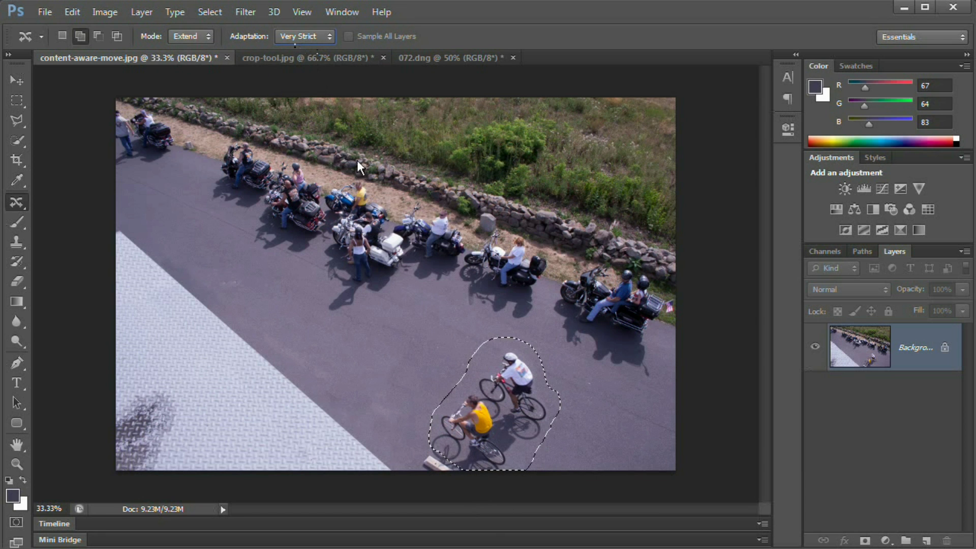
{"action": "left_click_drag", "start_coordinate": [519, 397], "coordinate": [365, 324]}
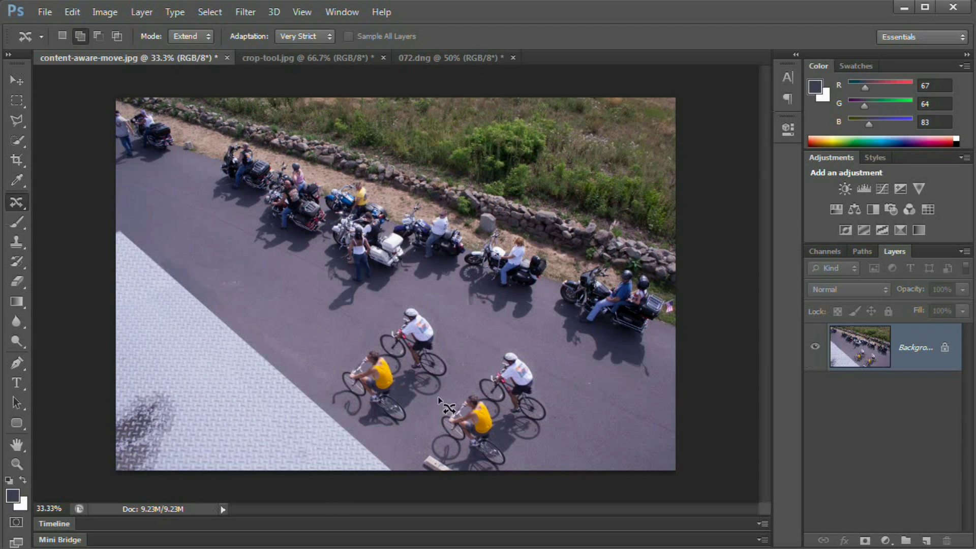
- Review the retouched photos in crop-tool.jpg and 072.dng, and return to content-aware-move.jpg
{"action": "left_click", "coordinate": [335, 64]}
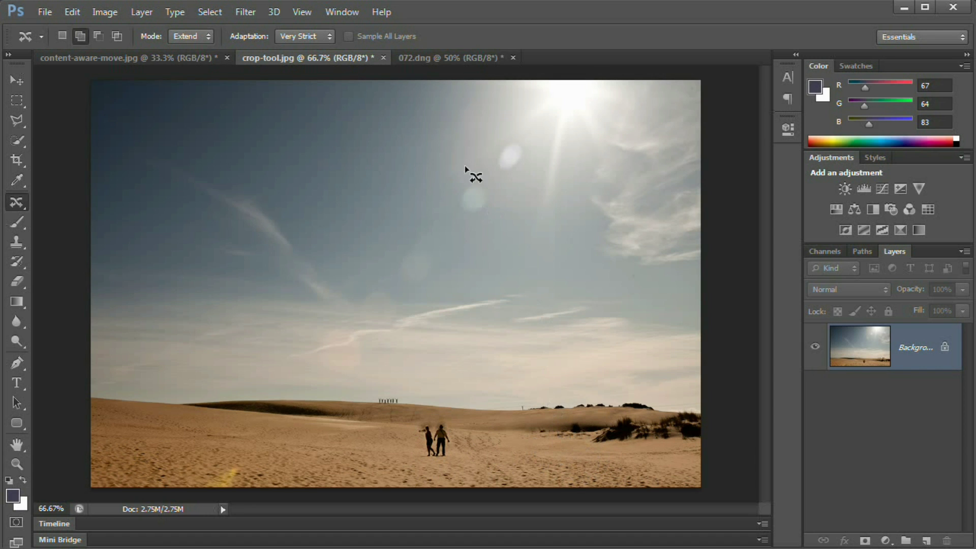
{"action": "left_click", "coordinate": [447, 57]}
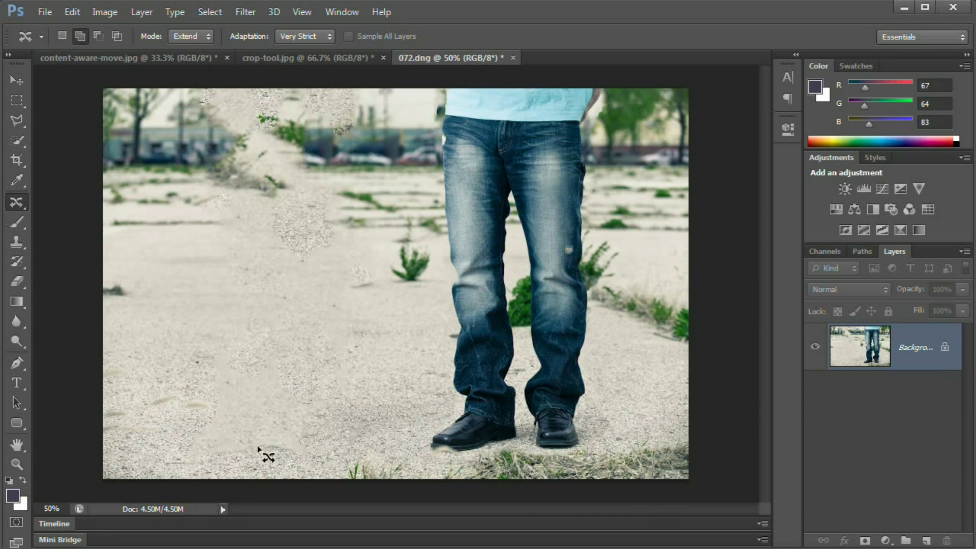
{"action": "left_click", "coordinate": [320, 58]}
{"action": "left_click", "coordinate": [191, 58]}
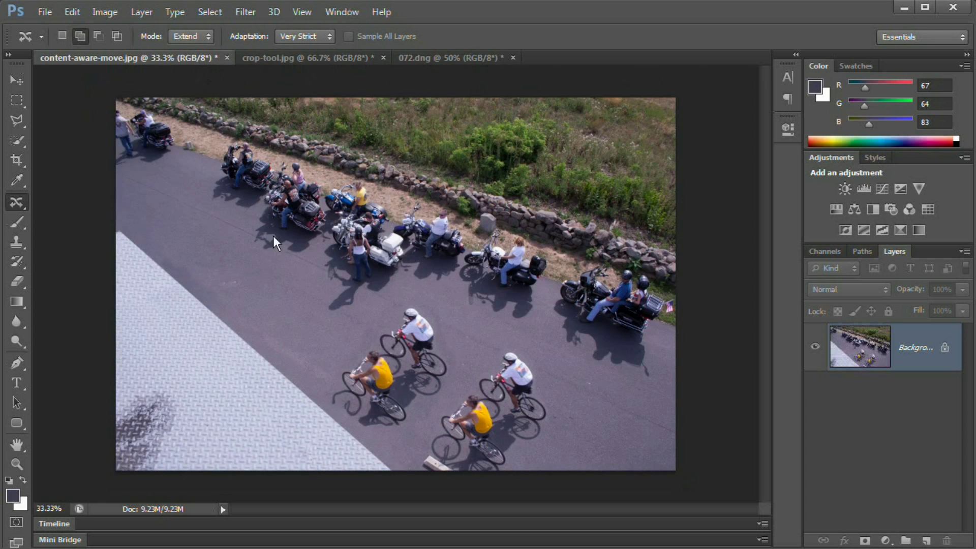